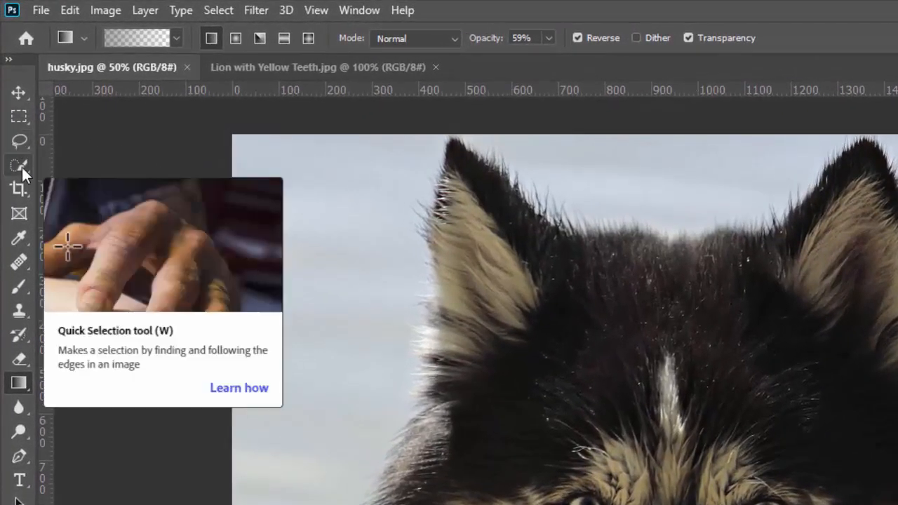
Select the husky with the Quick Selection tool, extending the selection over its back and subtracting the sky beside it
click(22, 167)
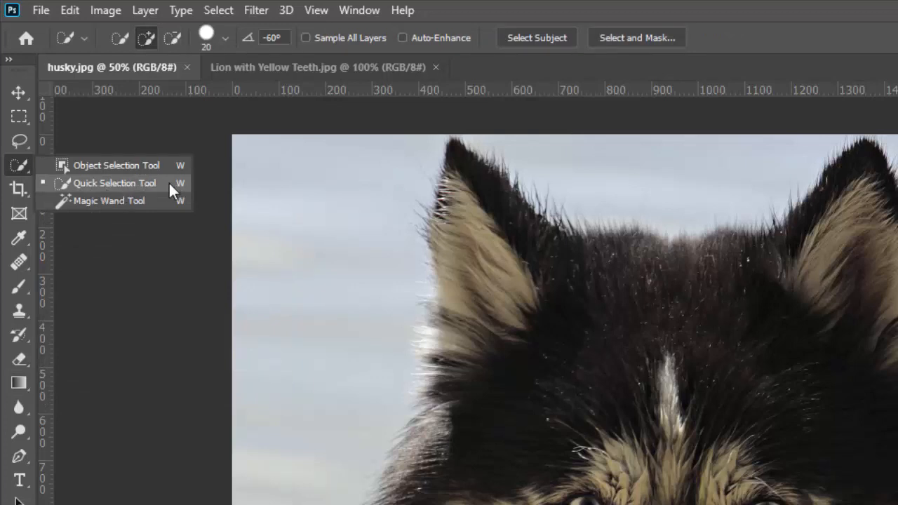
click(132, 184)
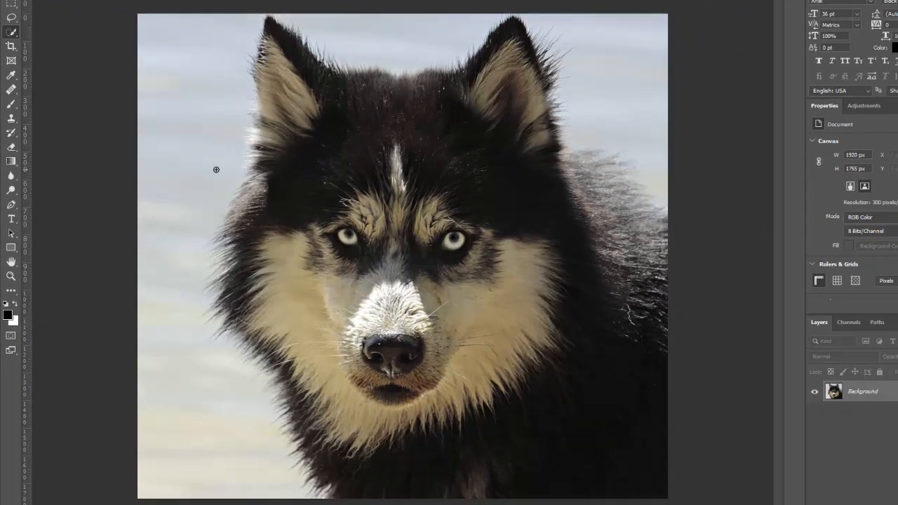
mouse_move(311, 114)
mouse_down()
mouse_move(343, 183)
mouse_move(331, 247)
mouse_move(334, 309)
mouse_move(379, 417)
mouse_move(435, 465)
mouse_move(609, 477)
mouse_move(660, 417)
mouse_move(653, 371)
mouse_move(628, 335)
mouse_move(549, 313)
mouse_move(472, 320)
mouse_move(437, 183)
mouse_move(444, 151)
mouse_move(464, 145)
mouse_up()
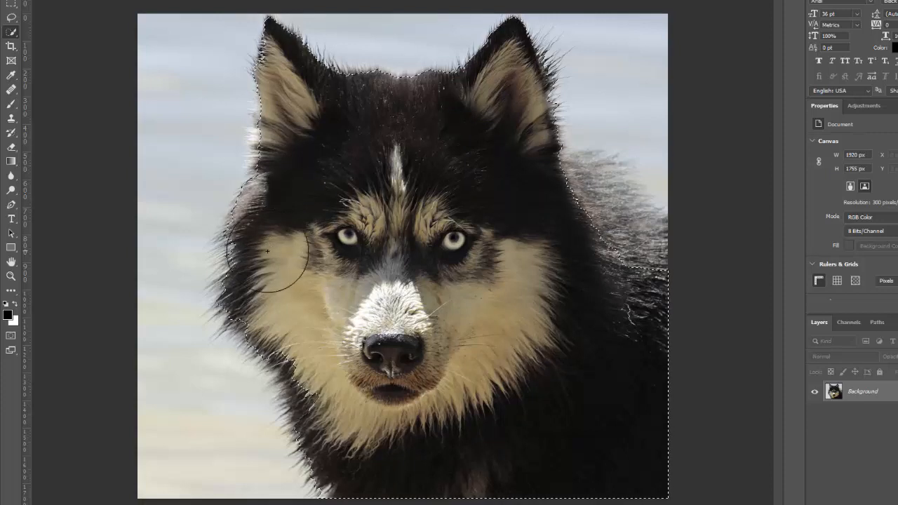
click(319, 351)
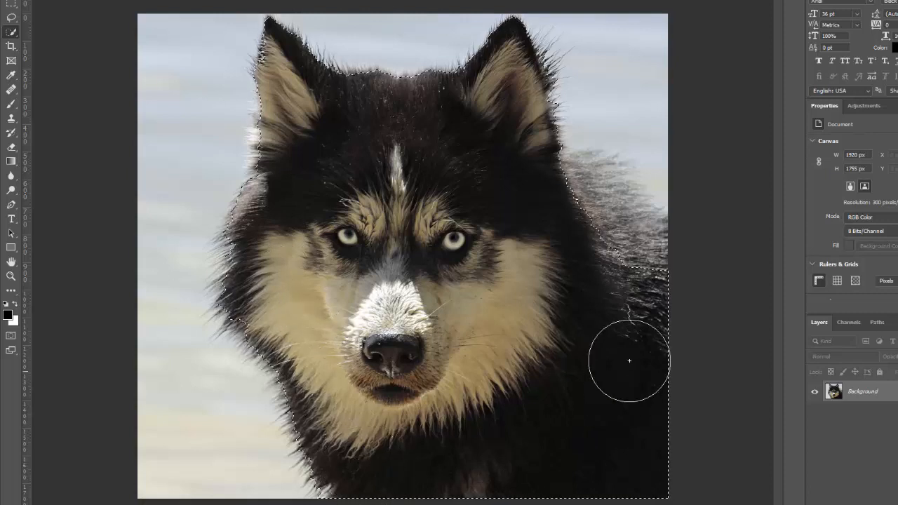
drag(582, 212, 598, 227)
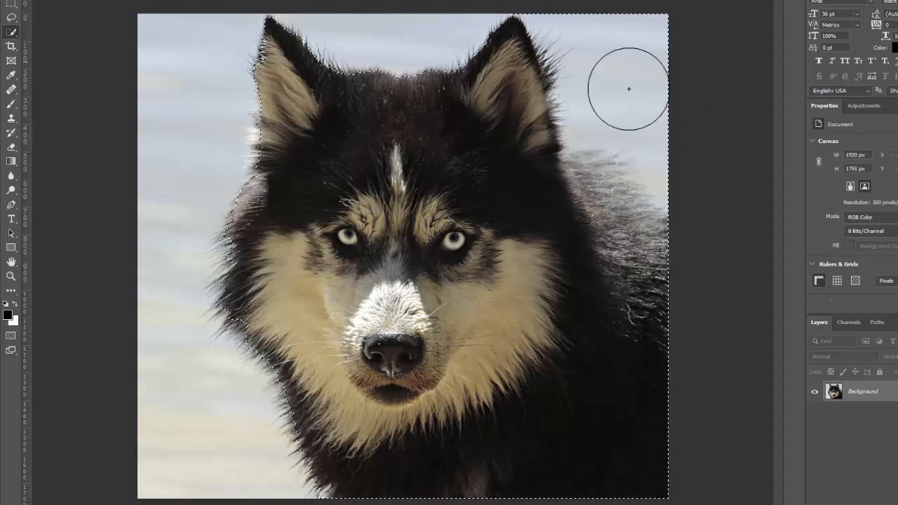
alt+click(628, 41)
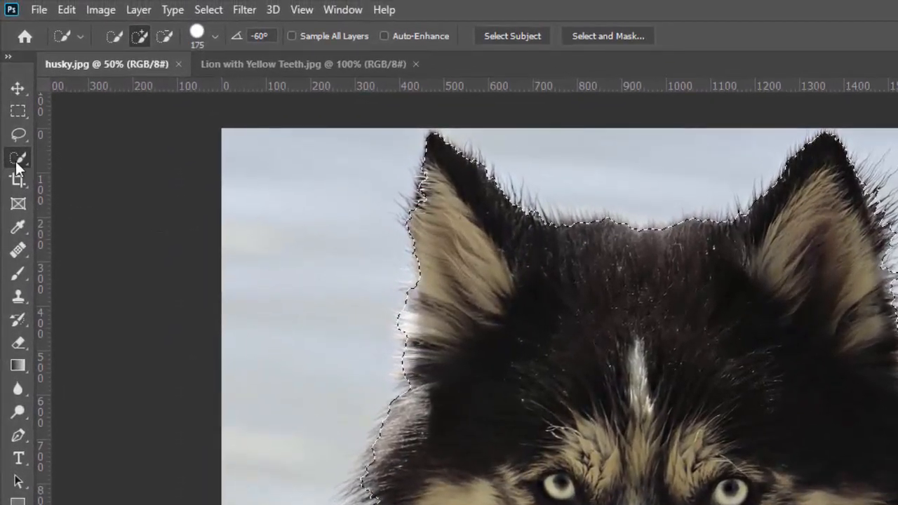
Clear the selection and reselect the whole husky using the Object Selection tool in Rectangle mode
right_click(16, 128)
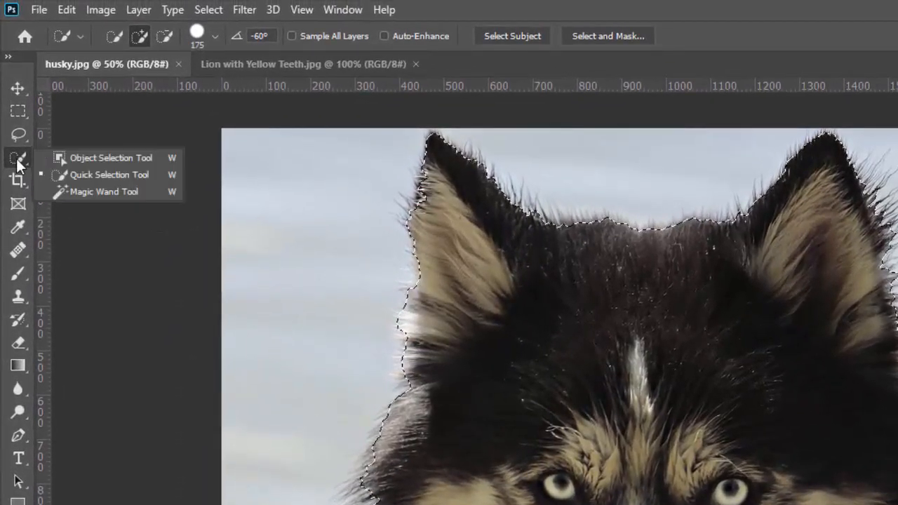
click(101, 158)
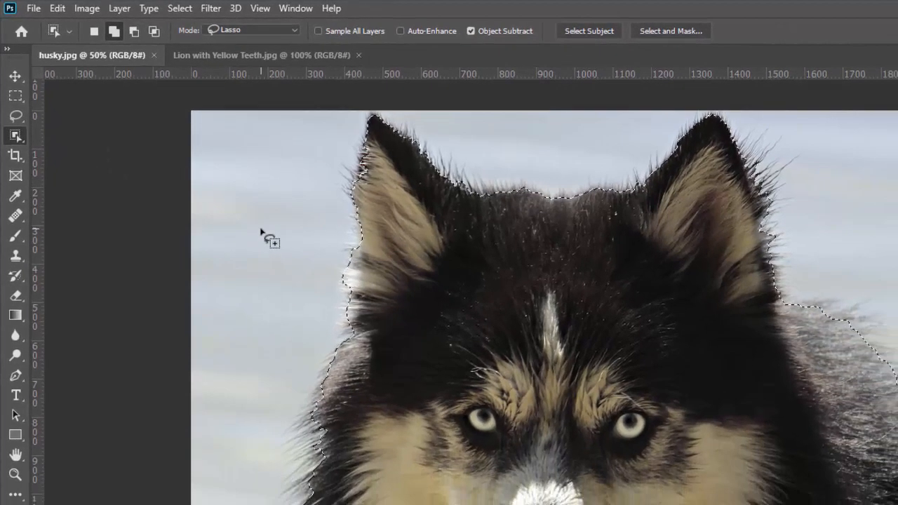
key(ctrl+d)
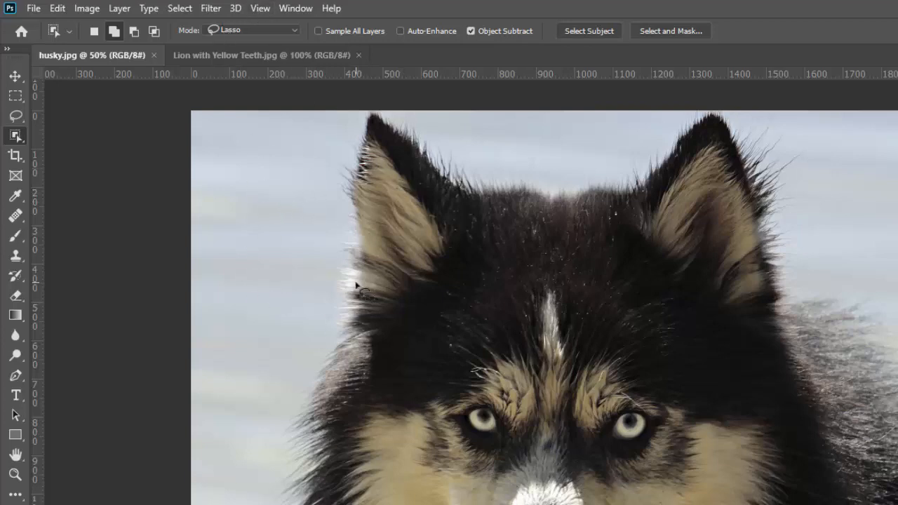
click(294, 30)
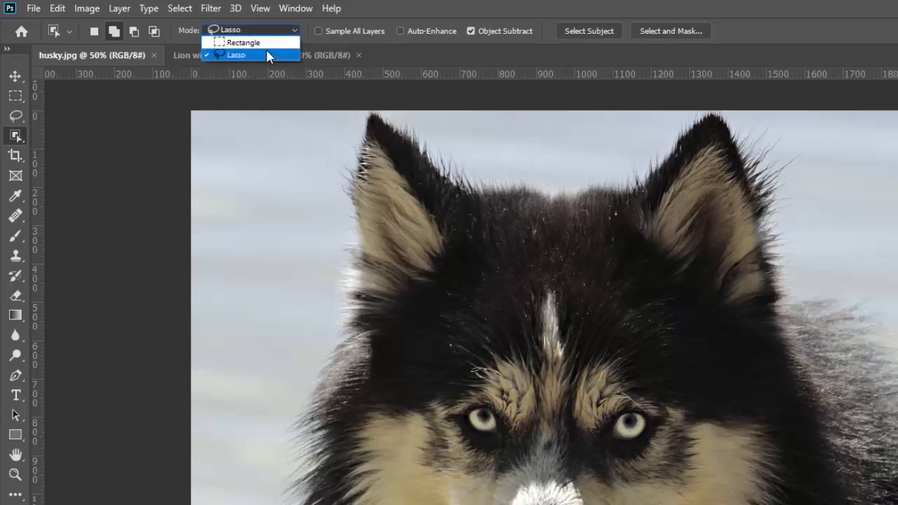
click(264, 45)
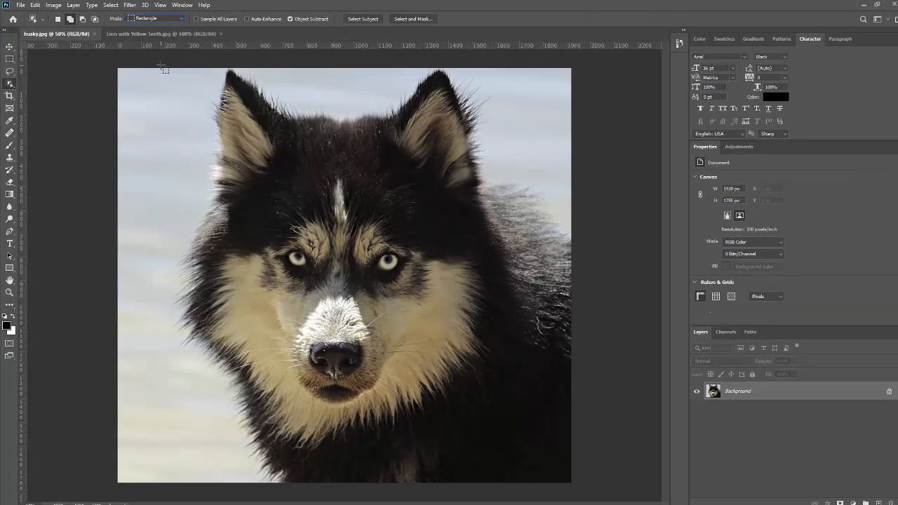
drag(162, 67, 580, 491)
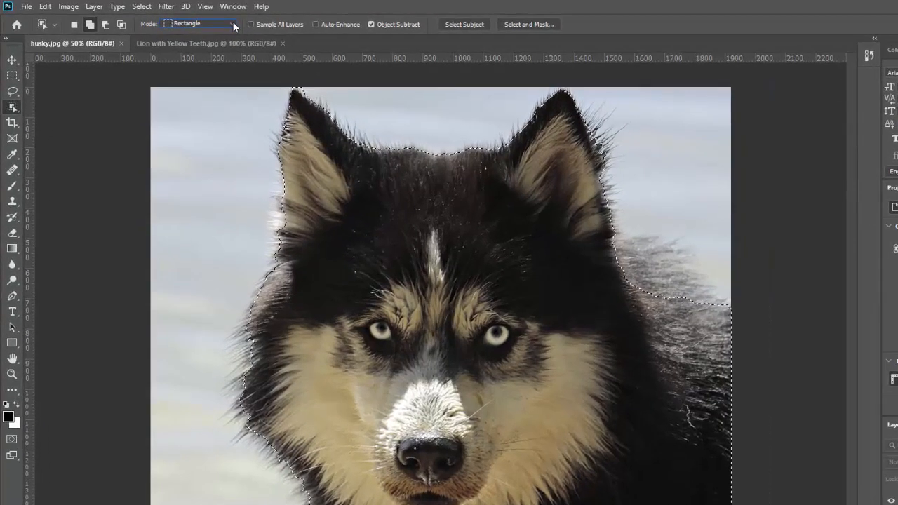
Add the missed fur on the husky's back to the selection using the Object Selection tool in Lasso mode
click(233, 22)
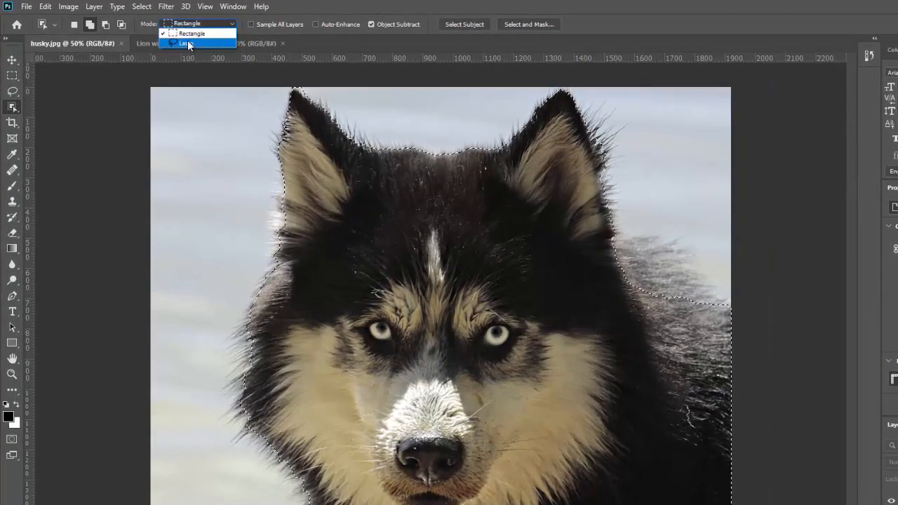
click(187, 40)
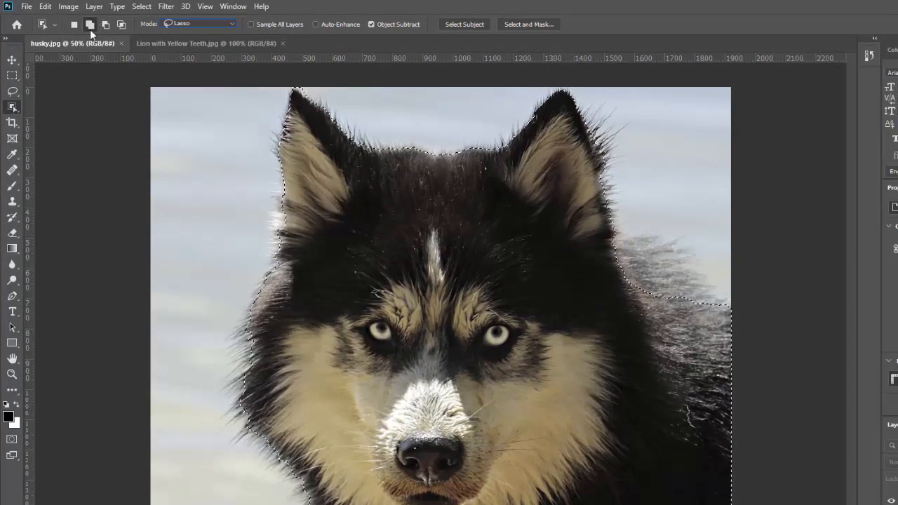
mouse_move(620, 258)
mouse_down()
mouse_move(663, 252)
mouse_move(690, 284)
mouse_up()
mouse_move(717, 312)
mouse_down()
mouse_move(637, 317)
mouse_move(595, 242)
mouse_up()
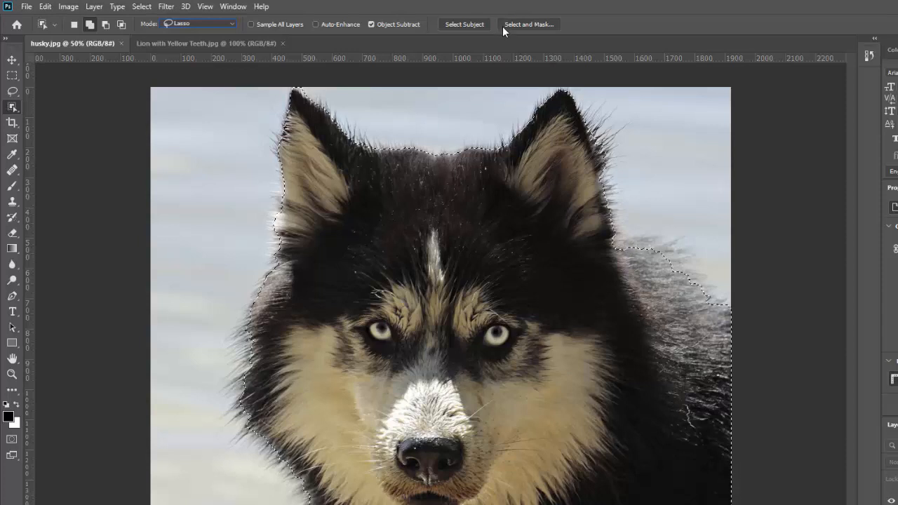
Open the husky selection in Select and Mask and move its properties next to the tools
click(12, 60)
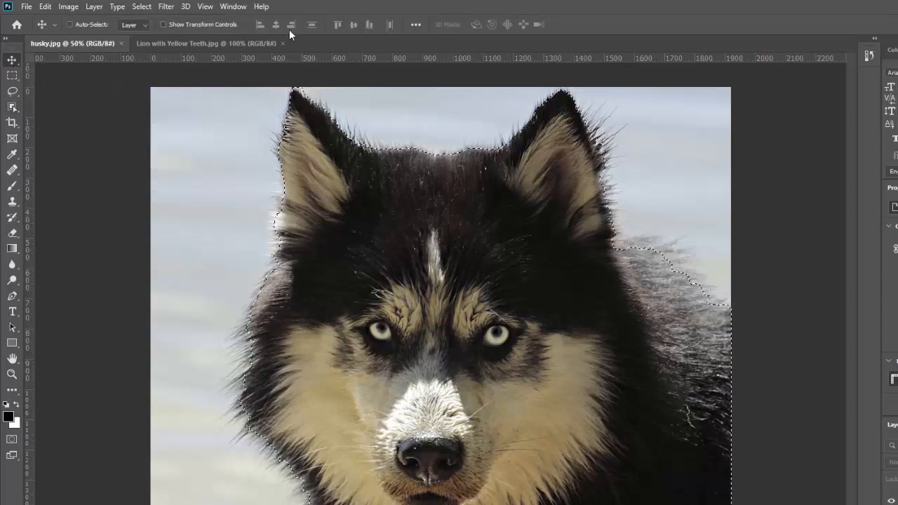
click(12, 92)
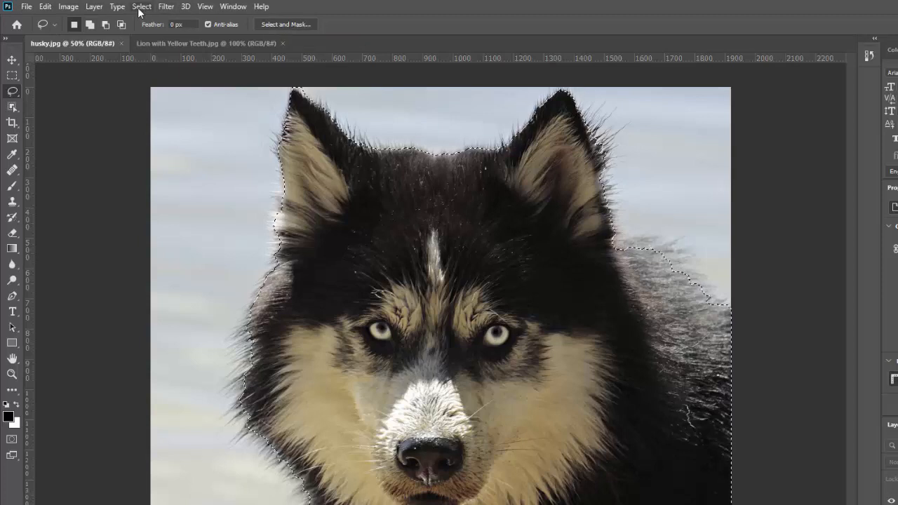
click(11, 60)
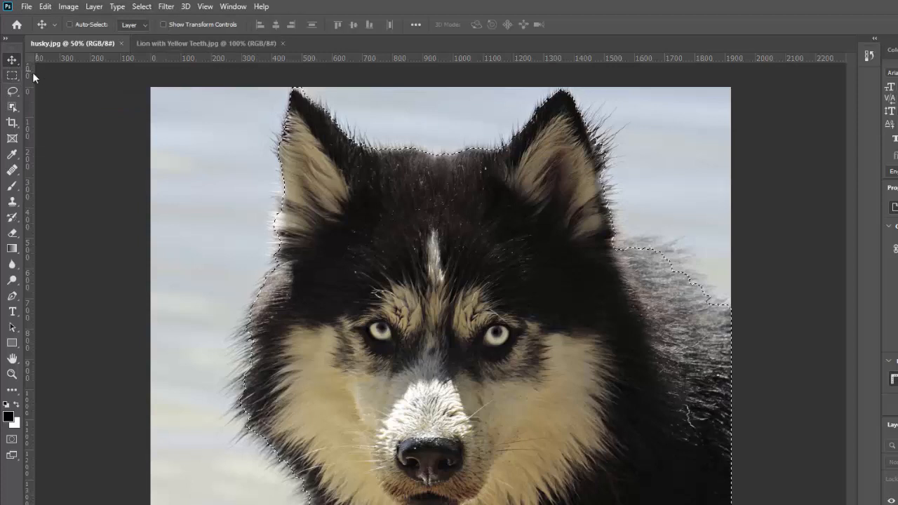
click(141, 7)
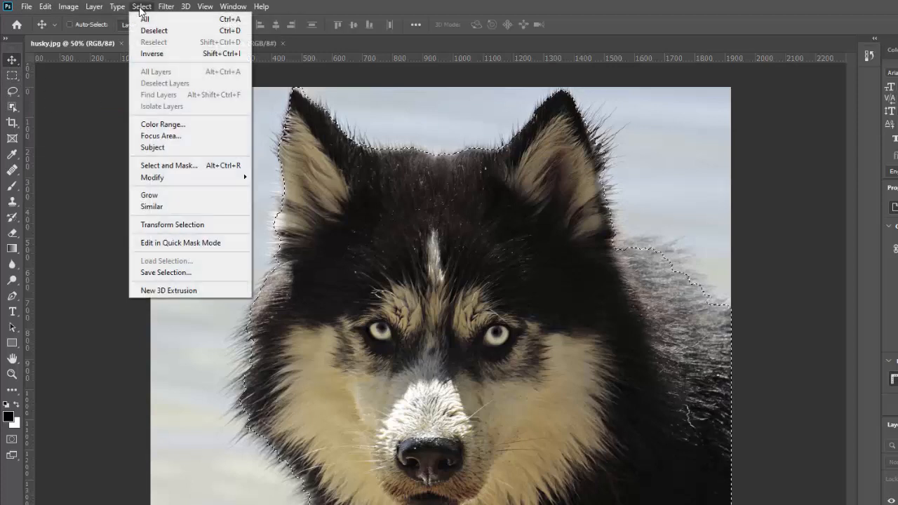
click(182, 166)
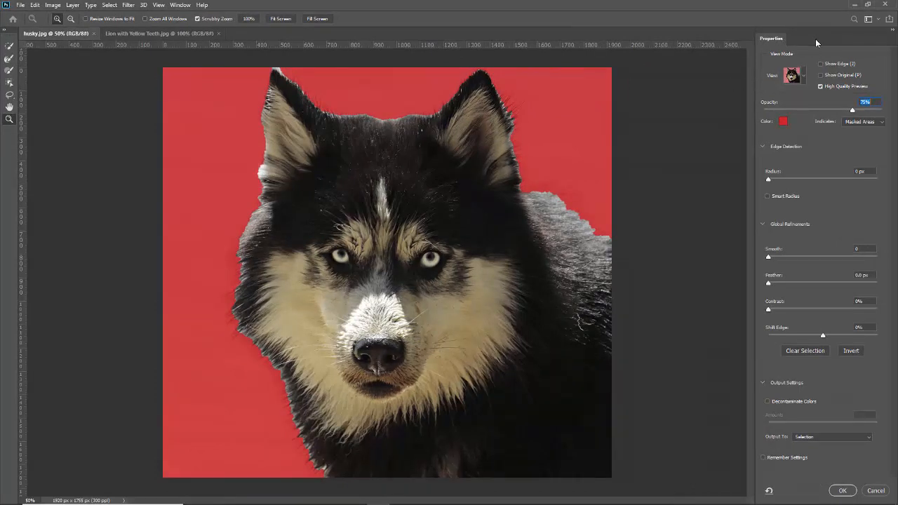
drag(815, 42, 85, 42)
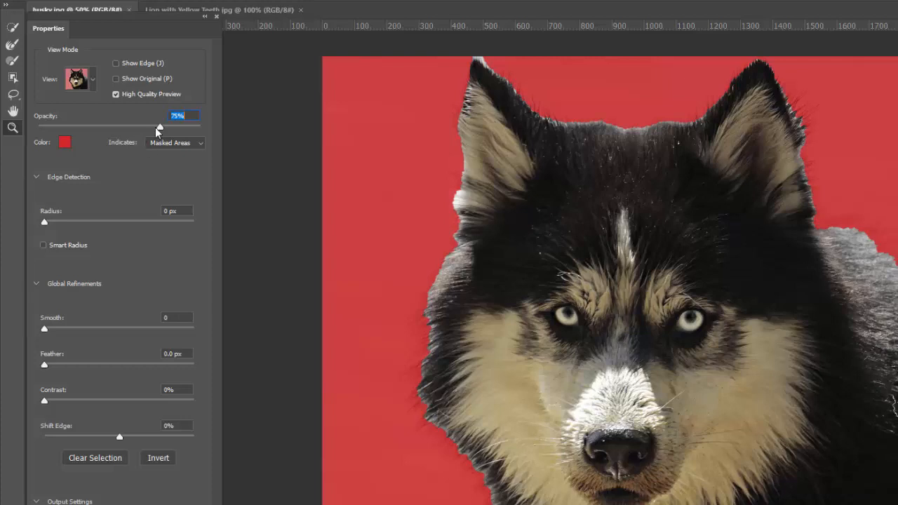
Try the red overlay at 64% and at 100% opacity
drag(180, 126, 96, 130)
mouse_move(170, 131)
mouse_down()
mouse_move(200, 131)
mouse_move(154, 133)
mouse_up()
mouse_move(150, 132)
mouse_down()
mouse_move(199, 132)
mouse_move(141, 131)
mouse_up()
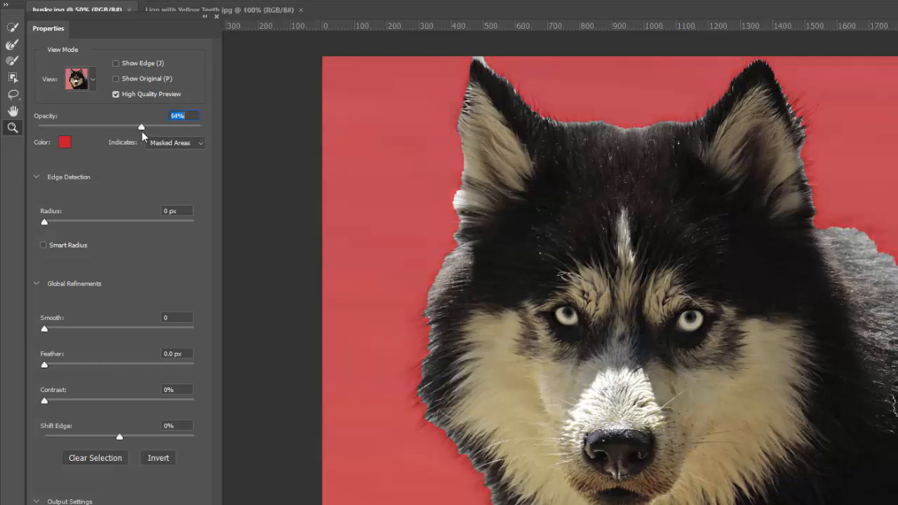
click(92, 82)
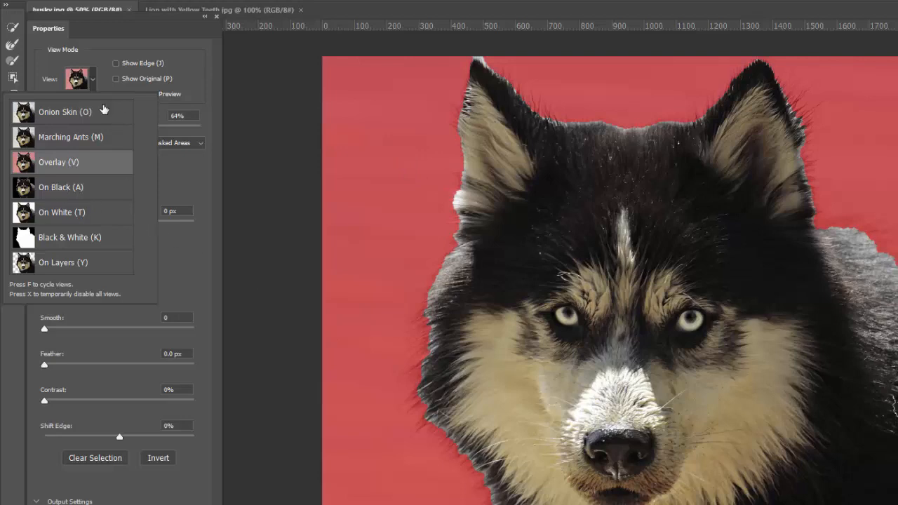
click(166, 166)
drag(140, 127, 201, 127)
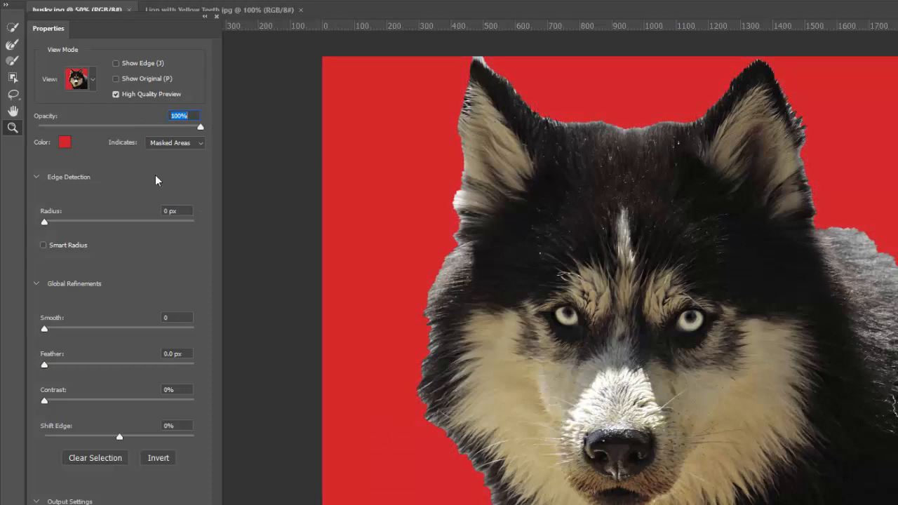
Preview the selection on black and on white, return to the Overlay view and set its opacity to 70%
click(93, 82)
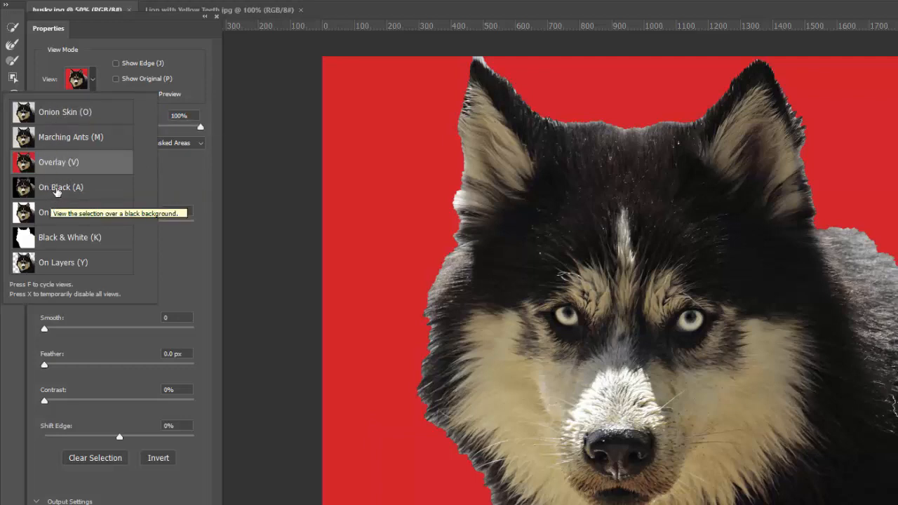
click(53, 191)
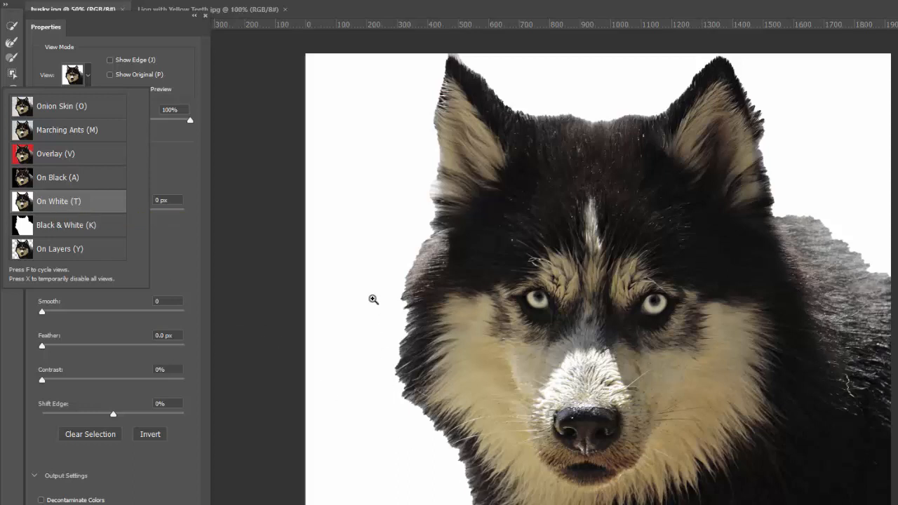
click(48, 155)
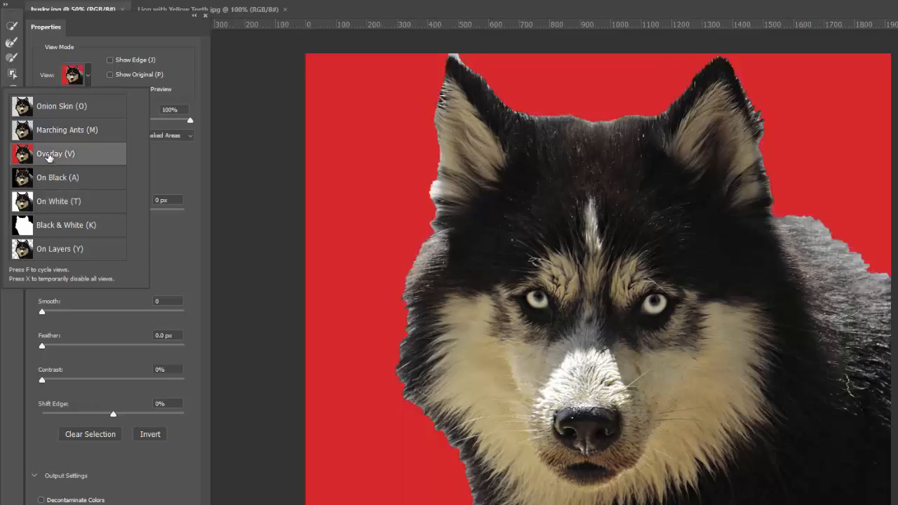
click(177, 157)
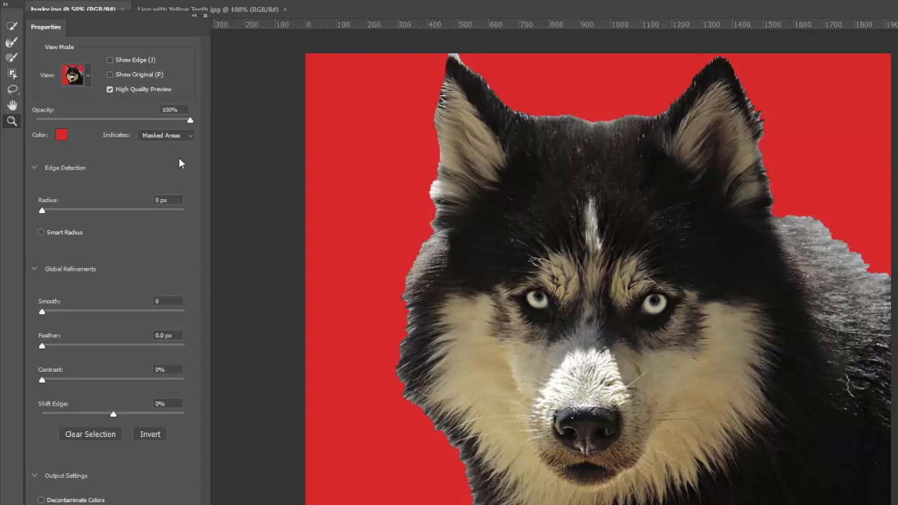
drag(166, 123, 144, 121)
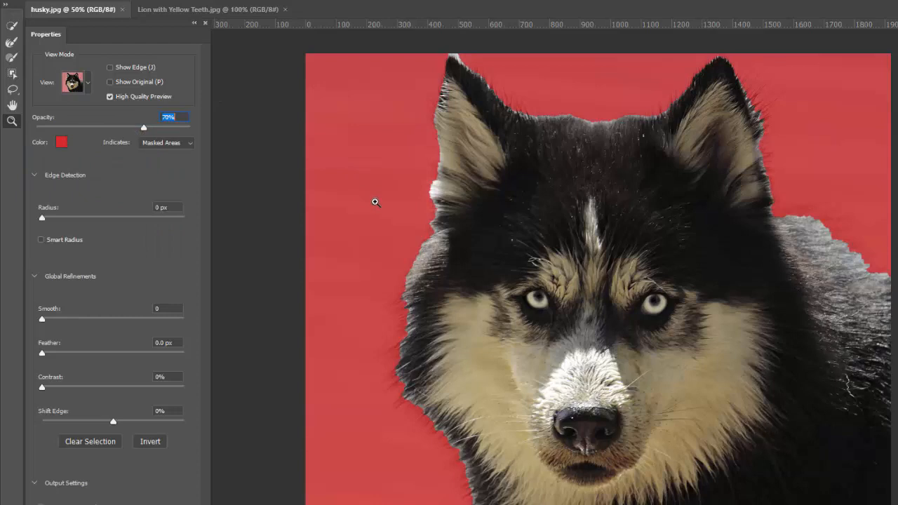
Switch to the Refine Edge Brush, turn off High Quality Preview and adjust the brush size for the fur edge
key(r)
click(166, 96)
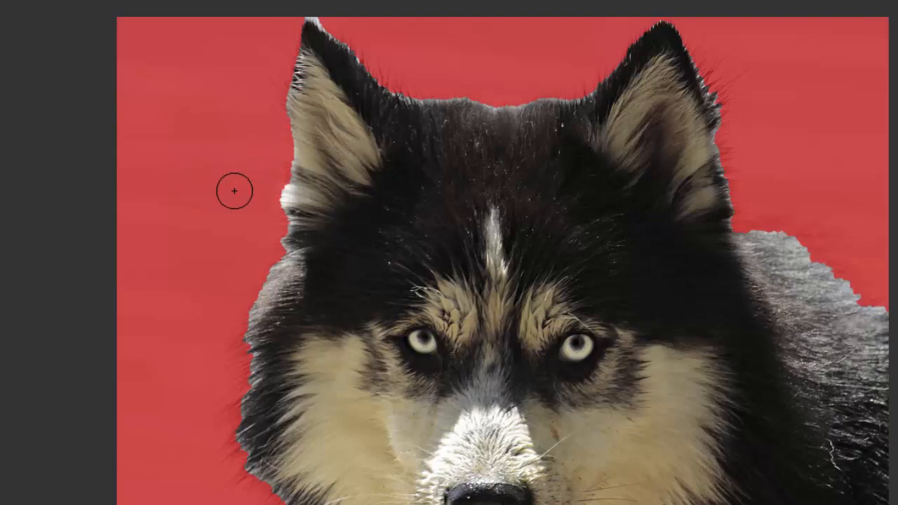
key(bracketright)
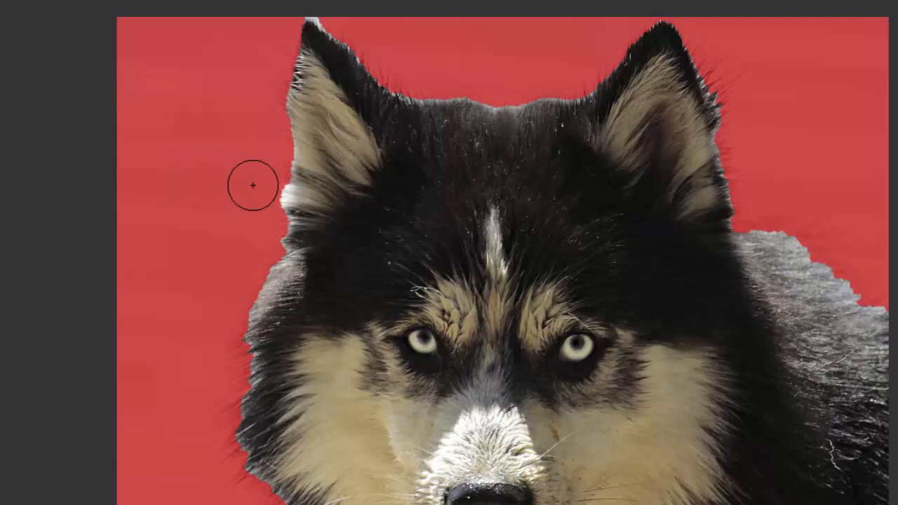
key(bracketleft)
key(bracketleft)
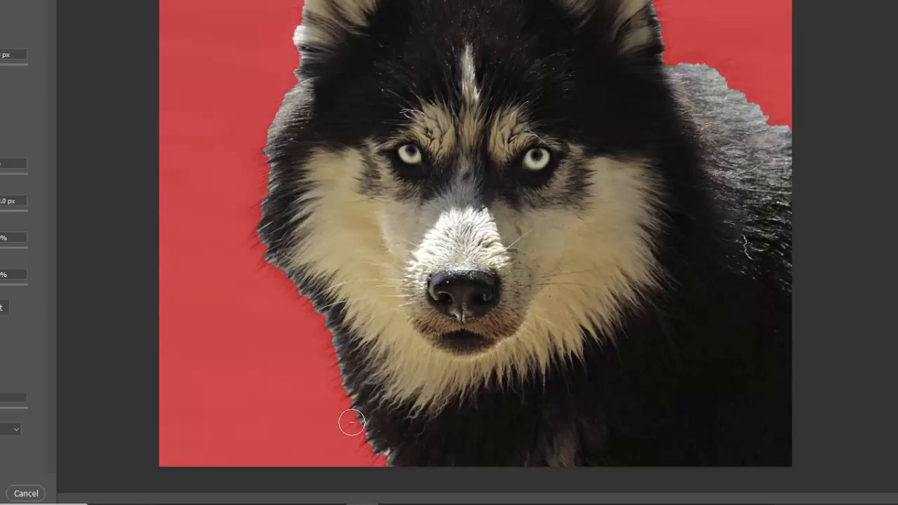
Refine the fur edge along the husky's lower neck and chest with the Refine Edge Brush
key(z)
click(350, 425)
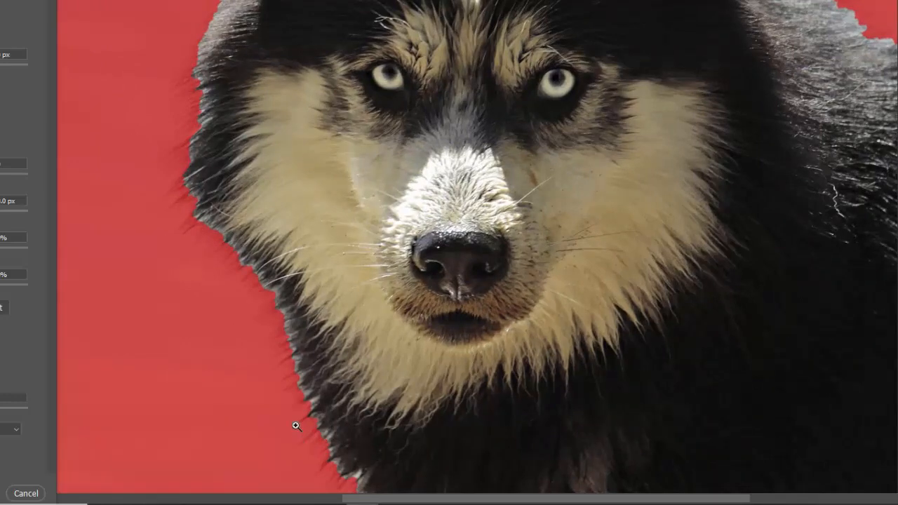
key(space)
drag(284, 439, 343, 380)
drag(368, 376, 377, 302)
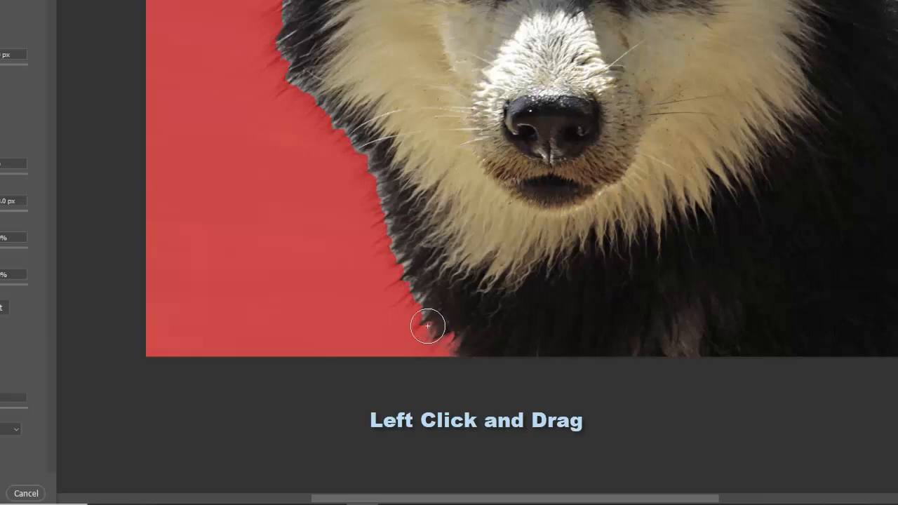
drag(427, 326, 387, 236)
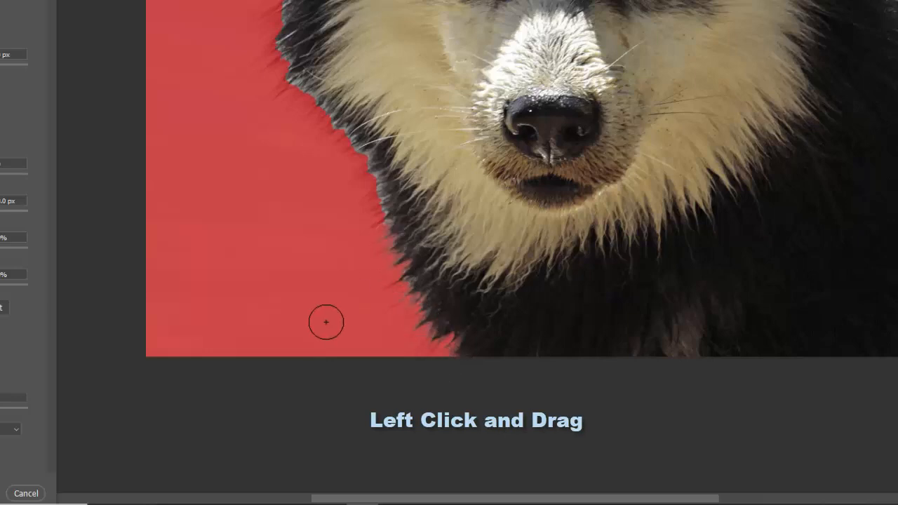
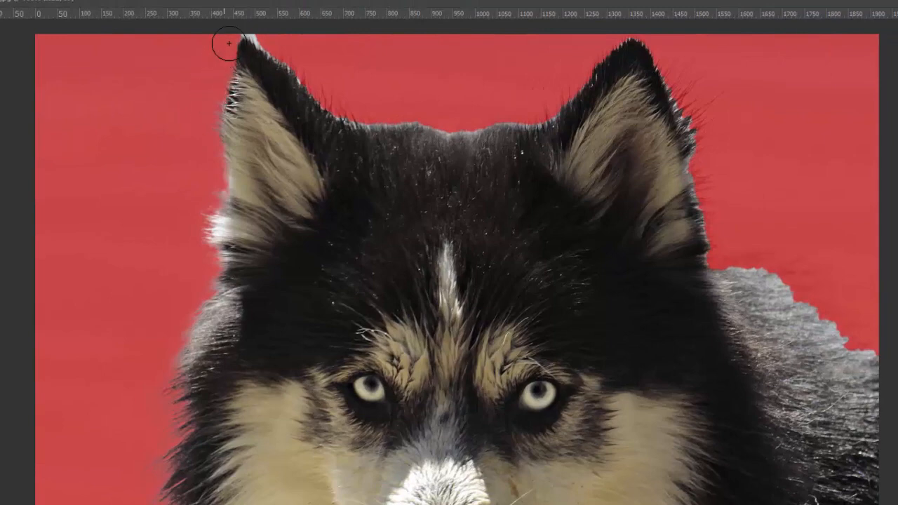
Refine the fur edges around the husky's ear tips and across the top of its head with the Refine Edge Brush
mouse_move(228, 45)
mouse_down()
mouse_move(243, 29)
mouse_move(319, 84)
mouse_move(301, 62)
mouse_move(330, 104)
mouse_move(364, 118)
mouse_up()
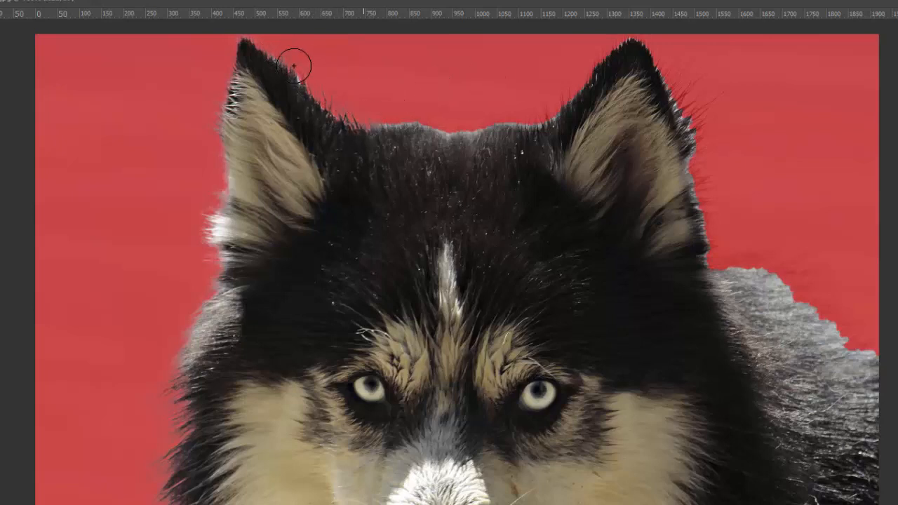
mouse_move(296, 64)
mouse_down()
mouse_move(315, 89)
mouse_move(287, 62)
mouse_up()
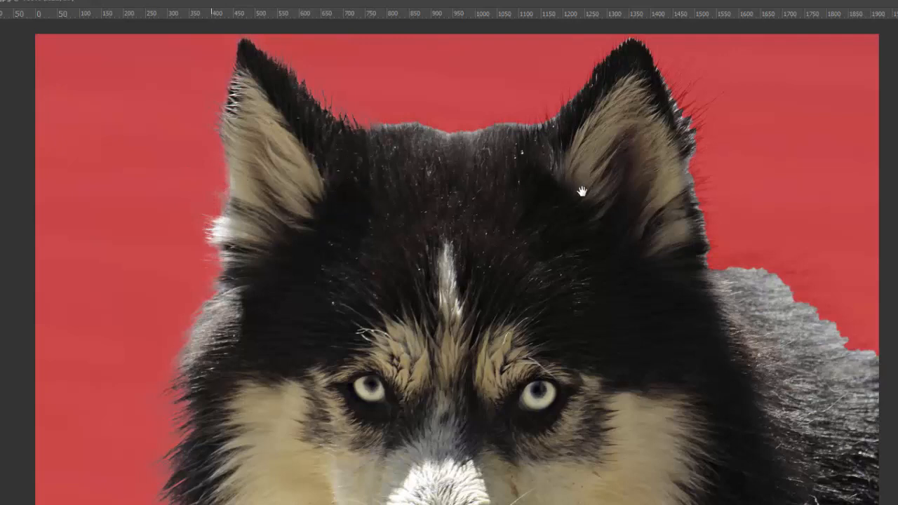
drag(581, 191, 422, 204)
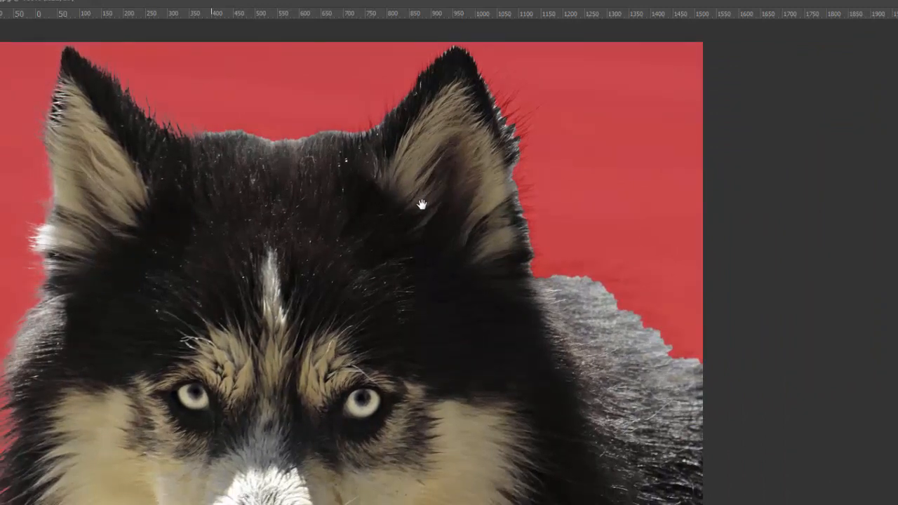
mouse_move(184, 118)
mouse_down()
mouse_move(251, 131)
mouse_move(315, 129)
mouse_move(267, 133)
mouse_move(353, 122)
mouse_move(351, 130)
mouse_up()
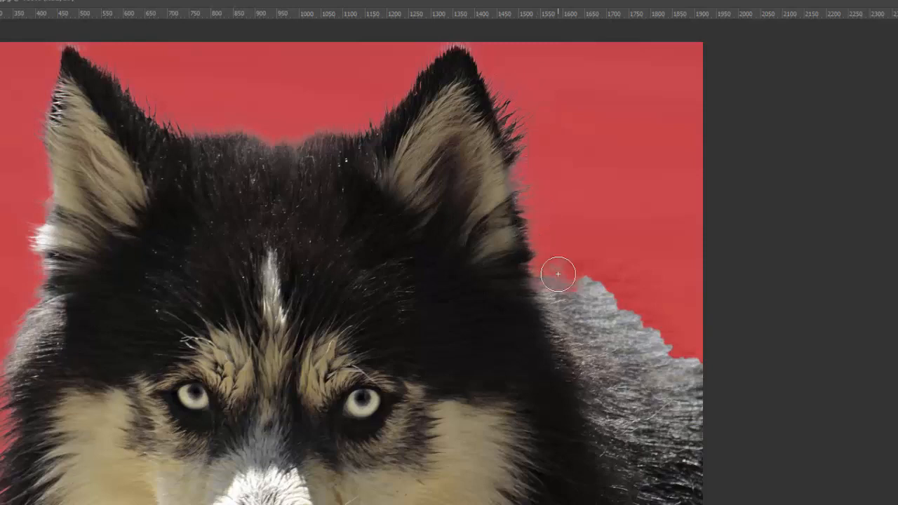
Refine the fur edge along the husky's back with overlapping Refine Edge Brush strokes and reduce the brush size
mouse_move(559, 273)
mouse_down()
mouse_move(649, 323)
mouse_move(546, 292)
mouse_move(682, 354)
mouse_up()
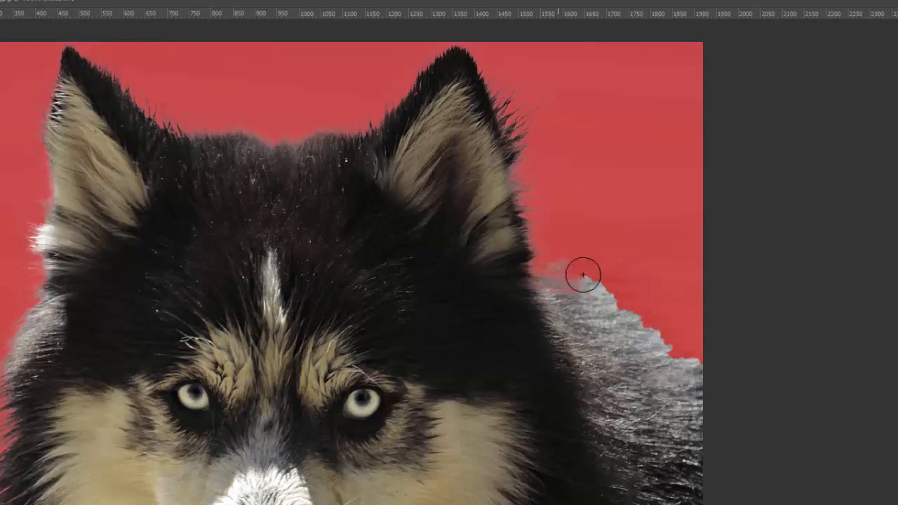
mouse_move(574, 272)
mouse_down()
mouse_move(633, 302)
mouse_move(700, 358)
mouse_up()
drag(661, 337, 720, 363)
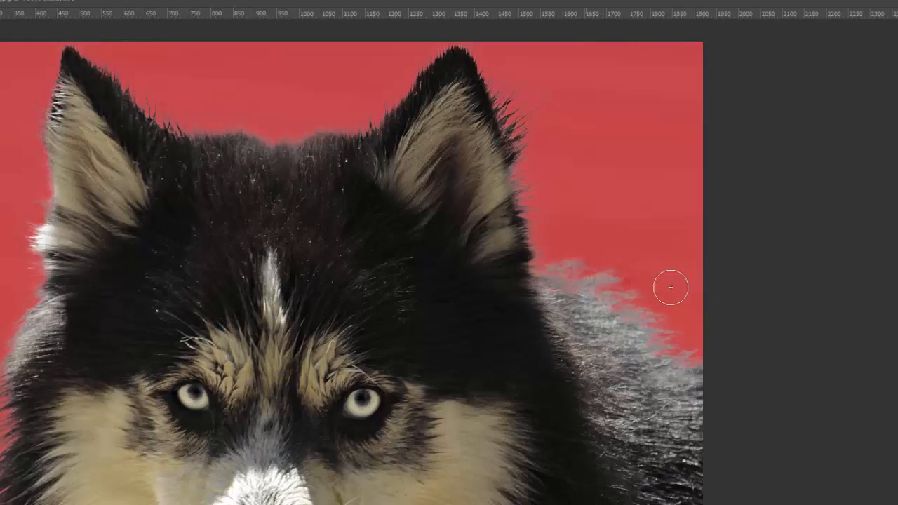
key(bracketleft)
key(bracketleft)
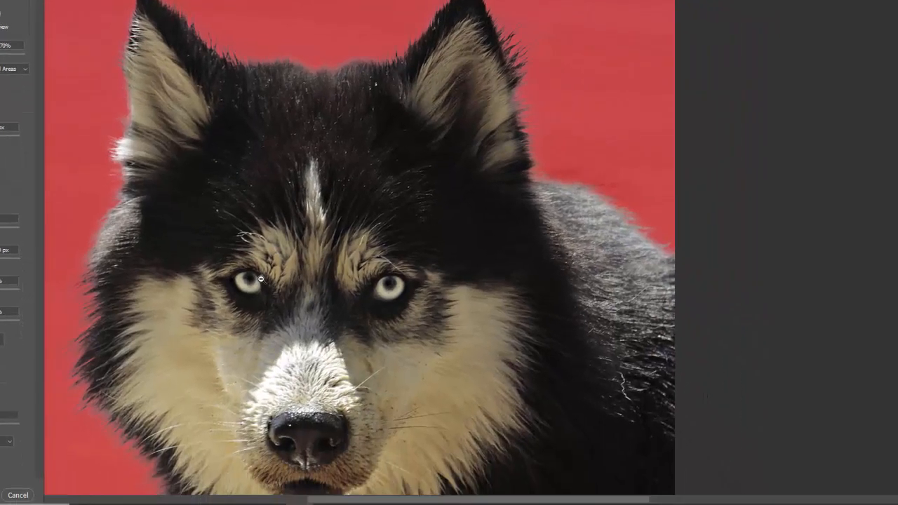
alt+click(261, 280)
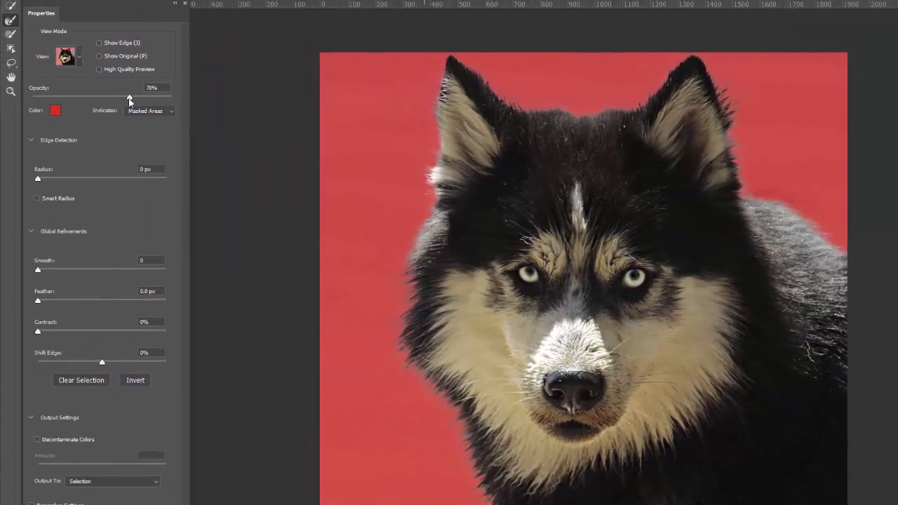
Raise the overlay opacity to 99% and preview the refined selection on black and on white
drag(131, 98, 149, 98)
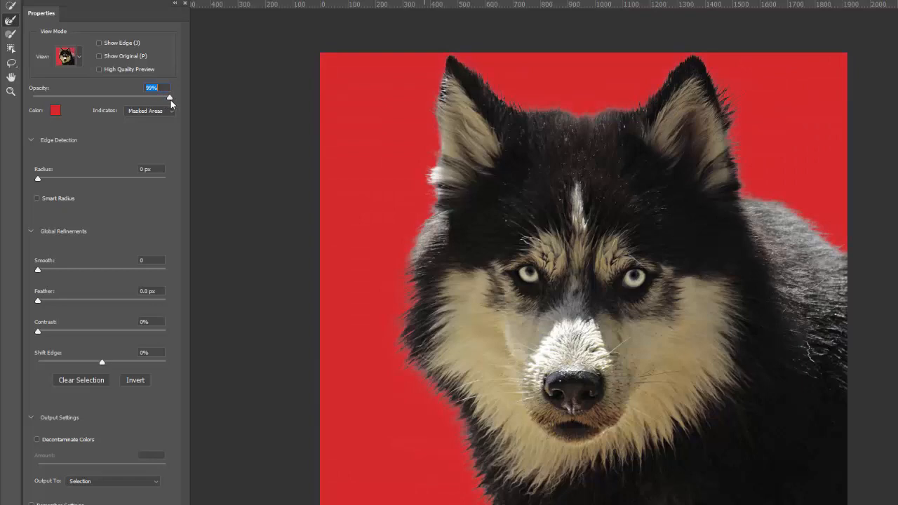
click(80, 58)
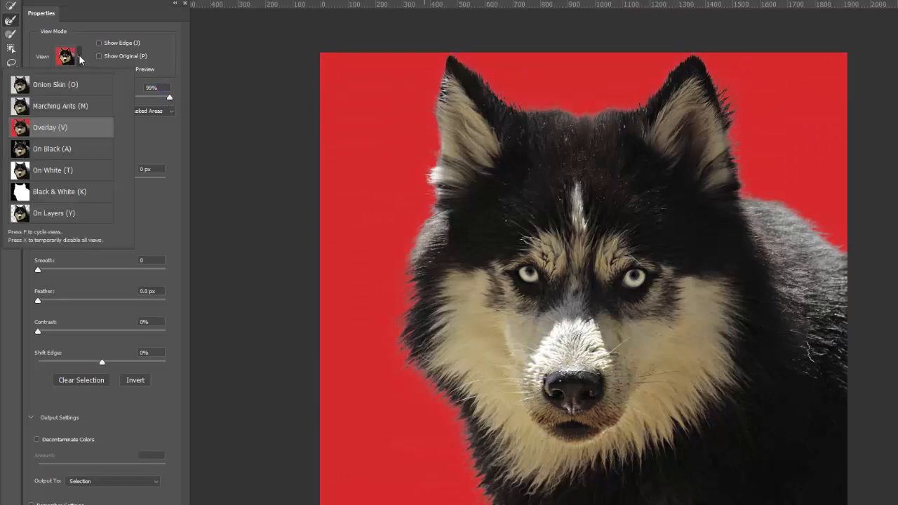
click(45, 152)
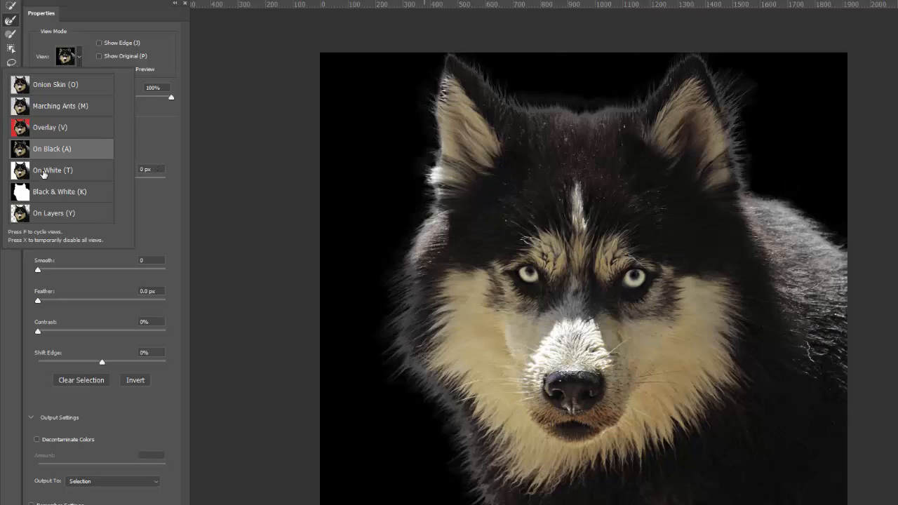
click(44, 172)
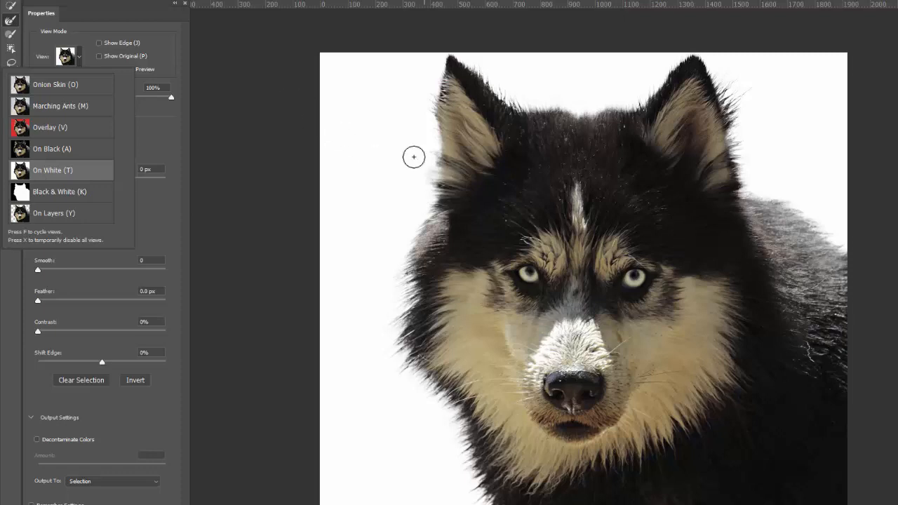
Activate the Brush tool and compare the refined edge on white with the original selection
click(11, 35)
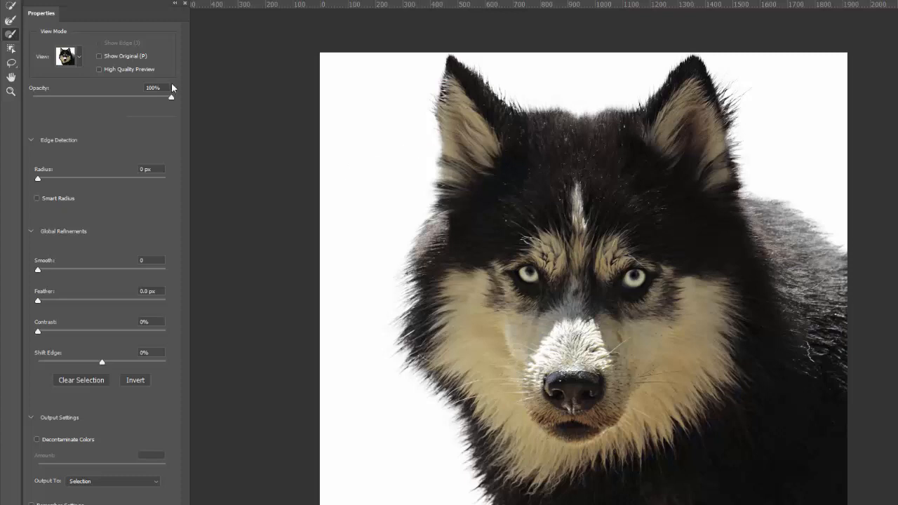
click(99, 57)
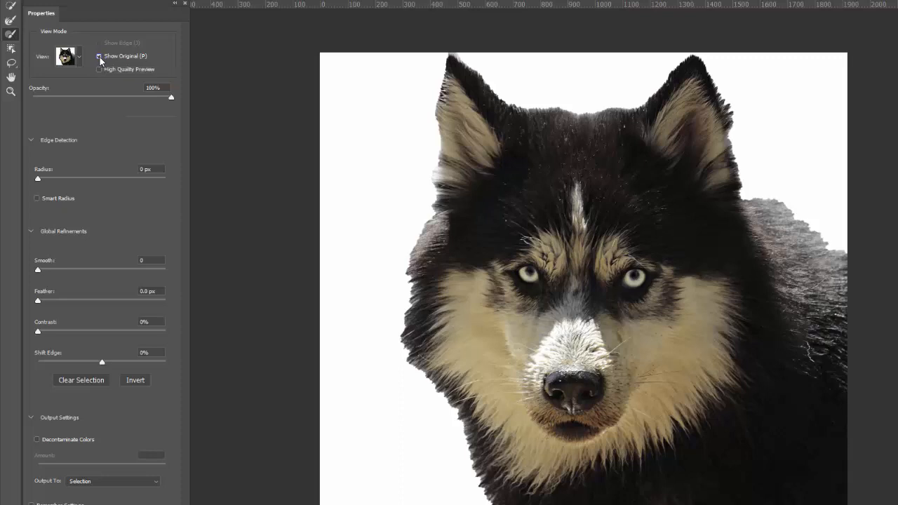
click(100, 57)
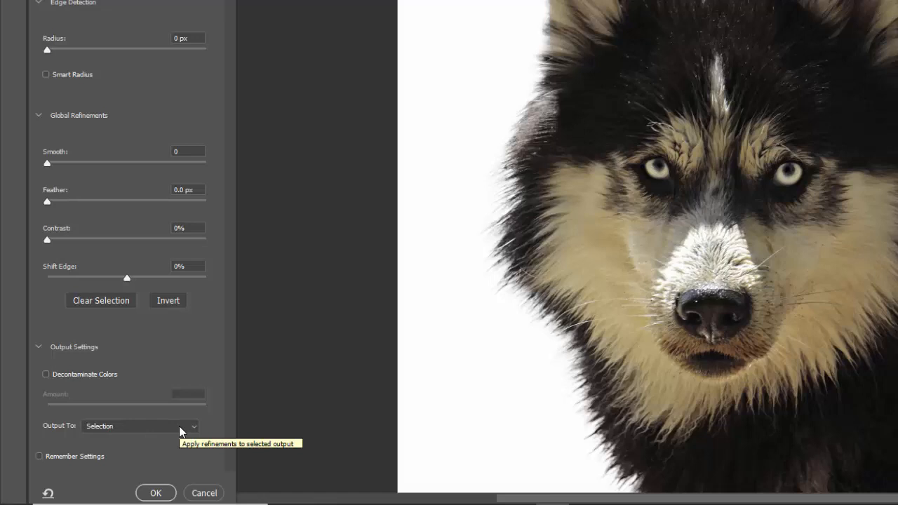
Apply the refinement as a selection, reopen Select and Mask and output the husky to New Layer
click(157, 493)
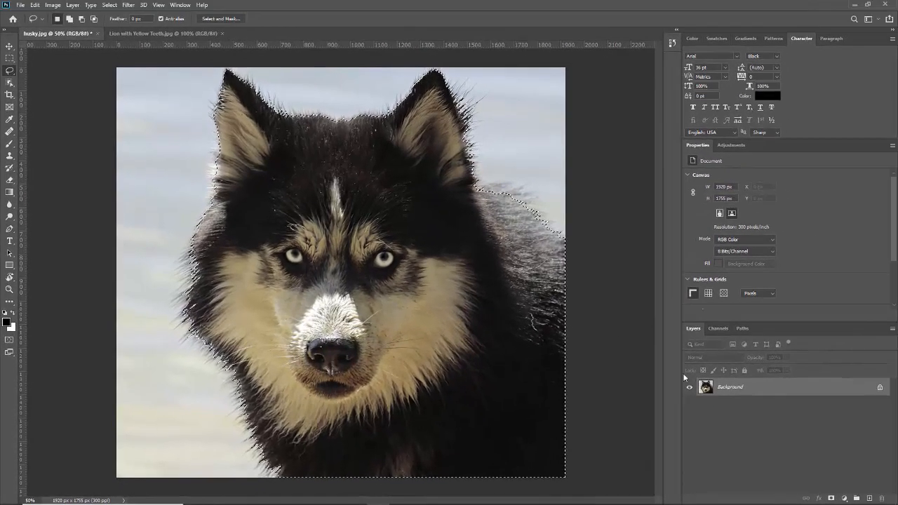
click(219, 19)
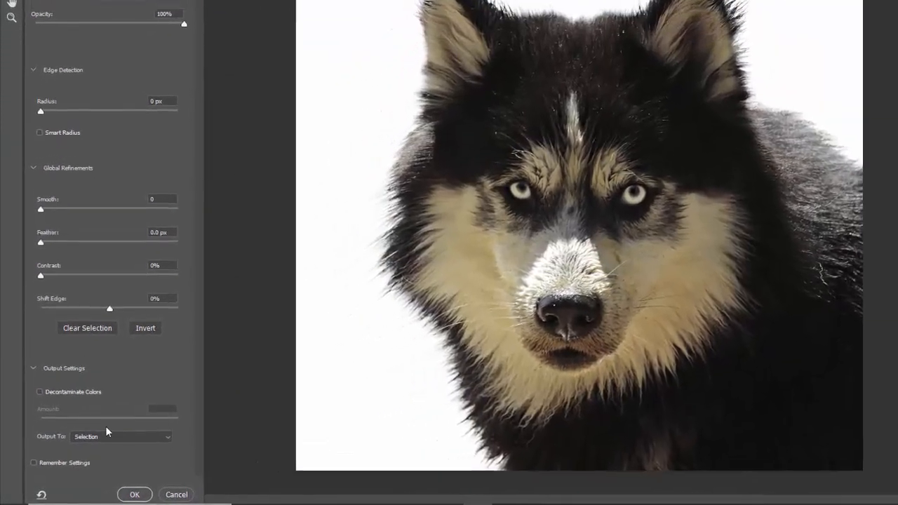
click(166, 435)
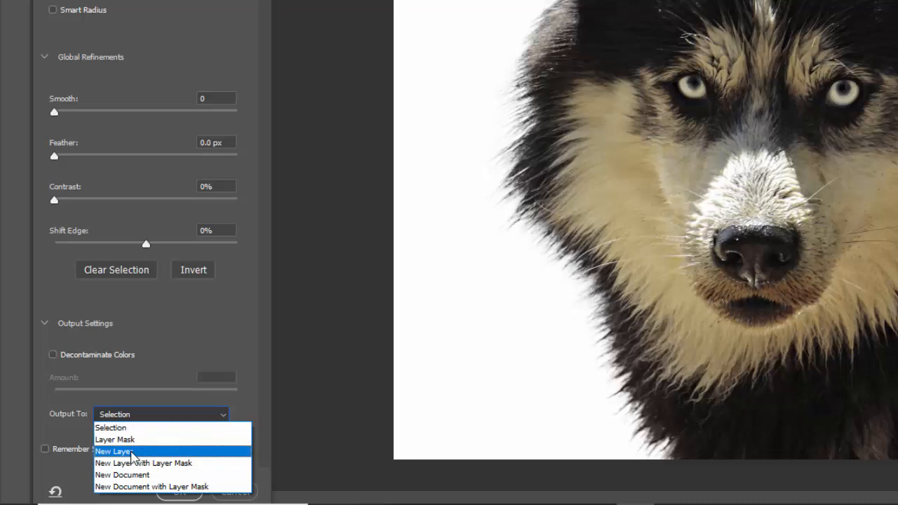
click(132, 453)
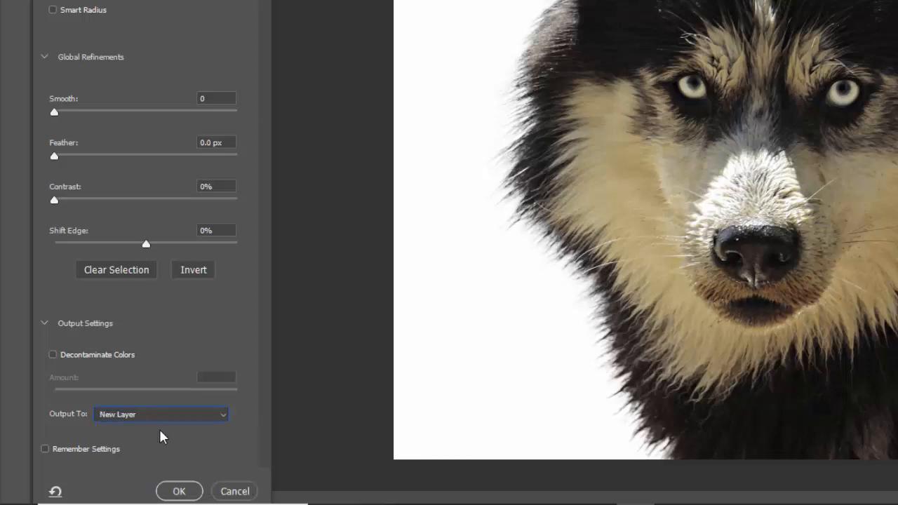
click(184, 494)
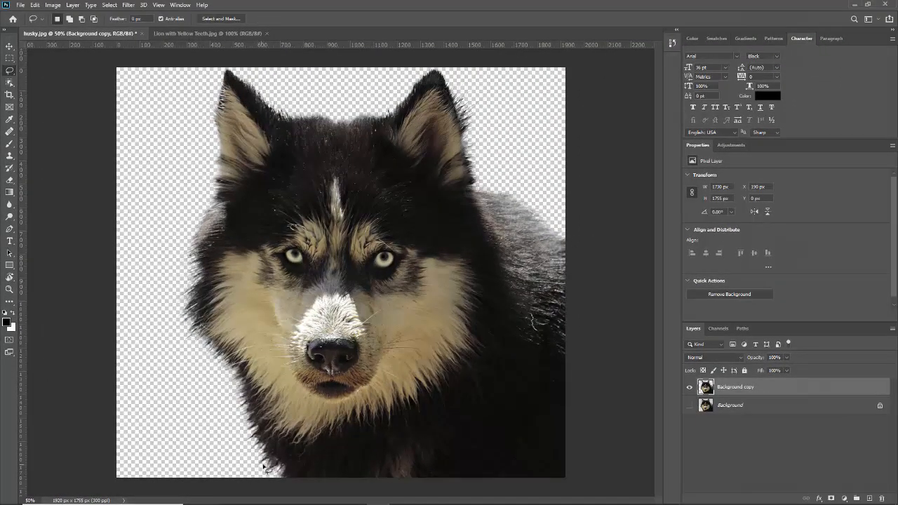
Place the Barn Edits image from the PixImages folder as an embedded file in the husky document
click(33, 6)
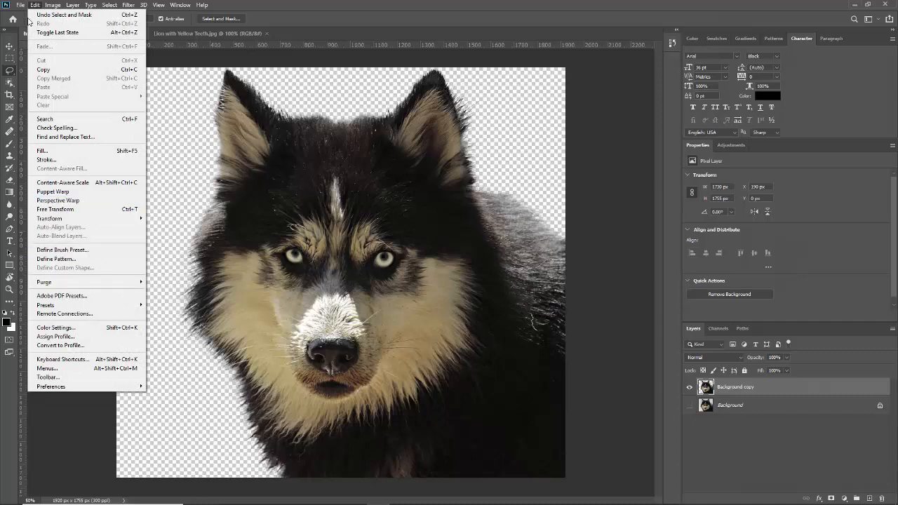
mouse_move(21, 6)
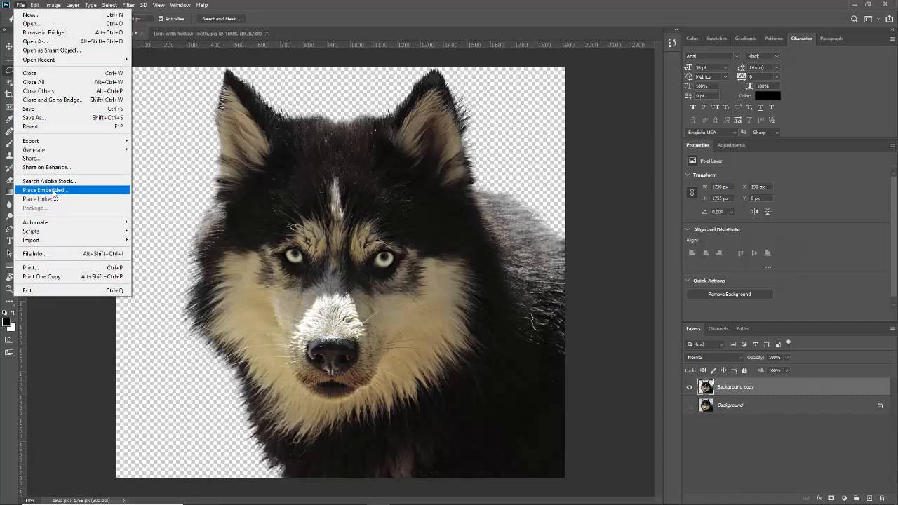
click(56, 193)
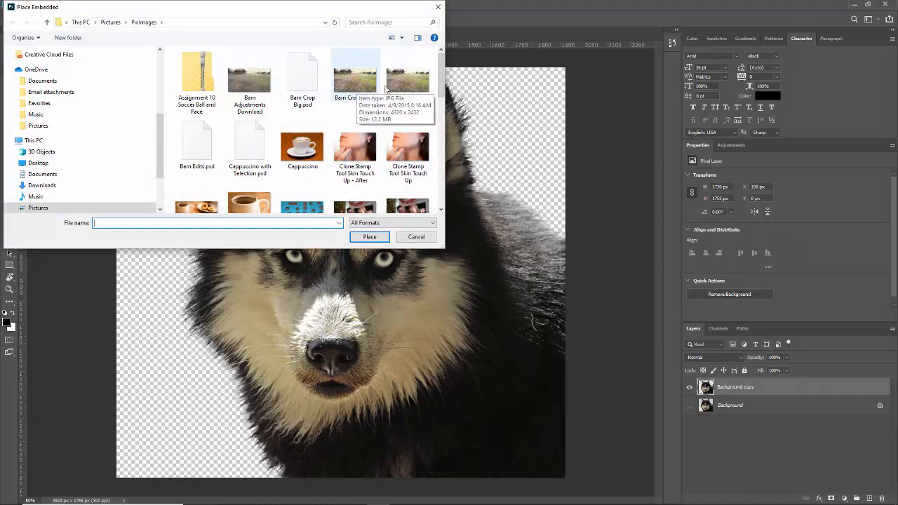
double_click(412, 84)
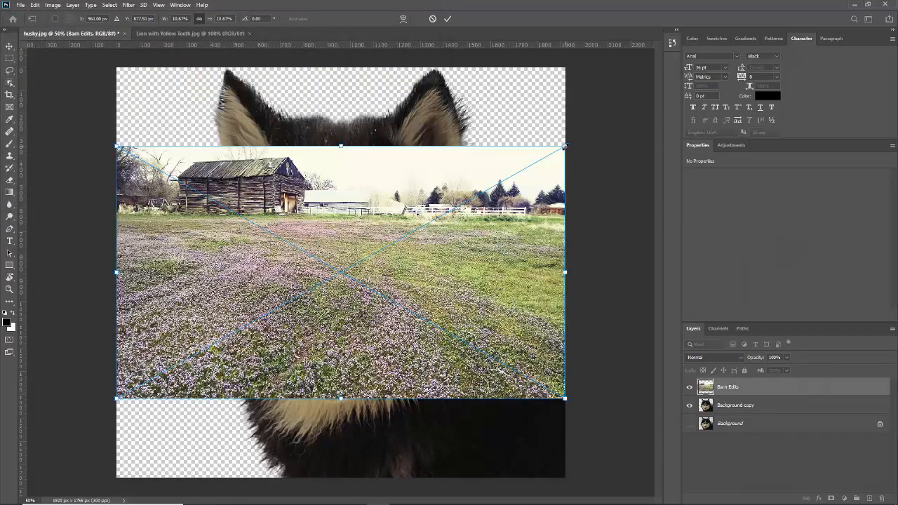
Enlarge the placed barn image to about 3131 by 1763 px to cover the canvas and move its layer beneath the husky cutout
drag(564, 147, 690, 19)
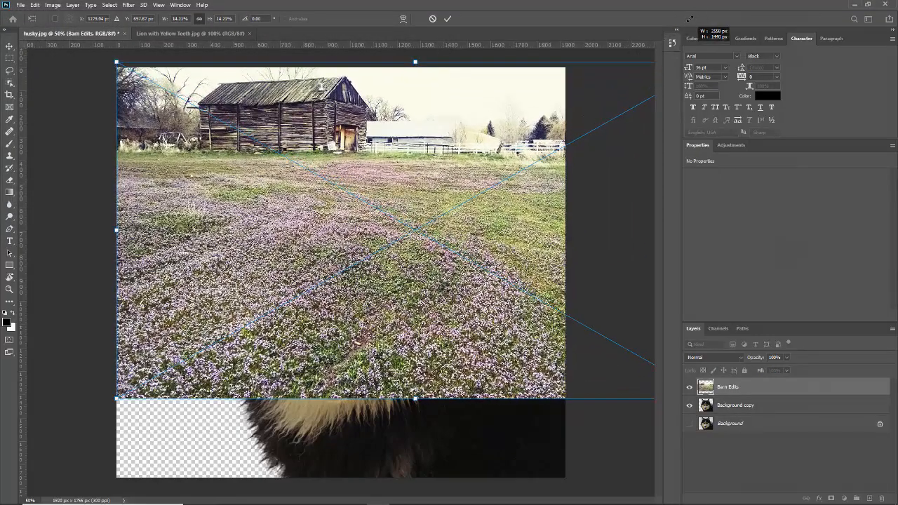
drag(117, 399, 6, 476)
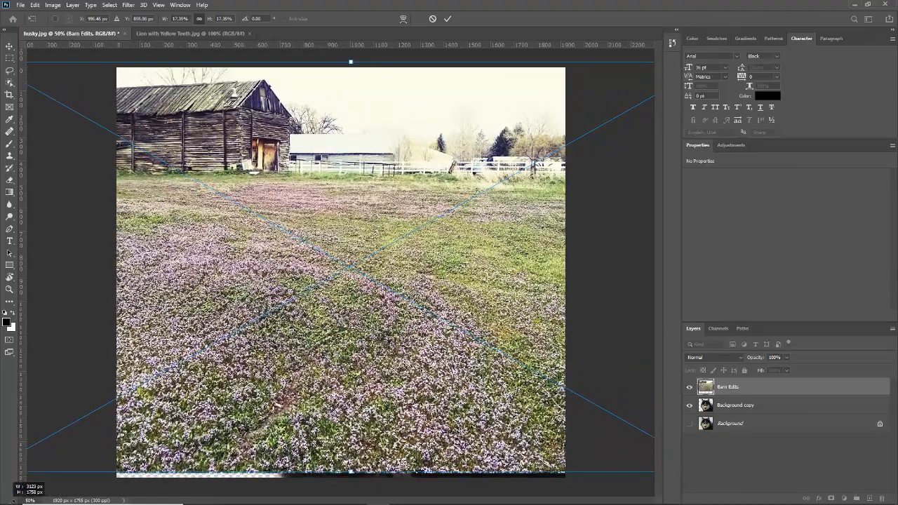
click(448, 18)
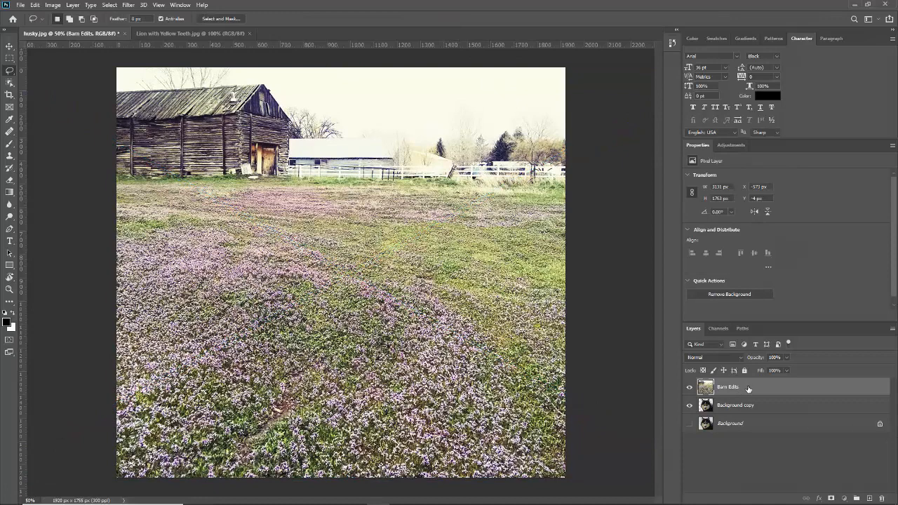
drag(748, 389, 767, 414)
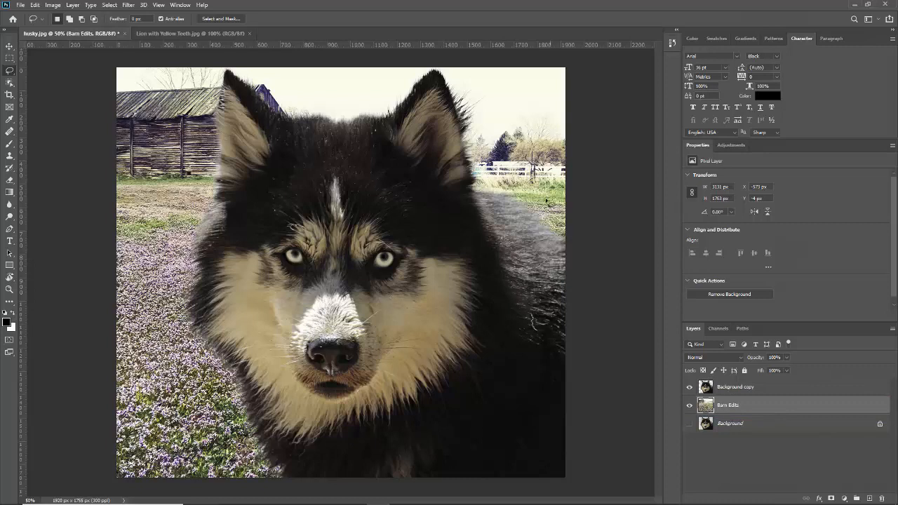
Scale the husky cutout layer down to about 57%, keeping it anchored in the canvas's lower-right corner
click(751, 387)
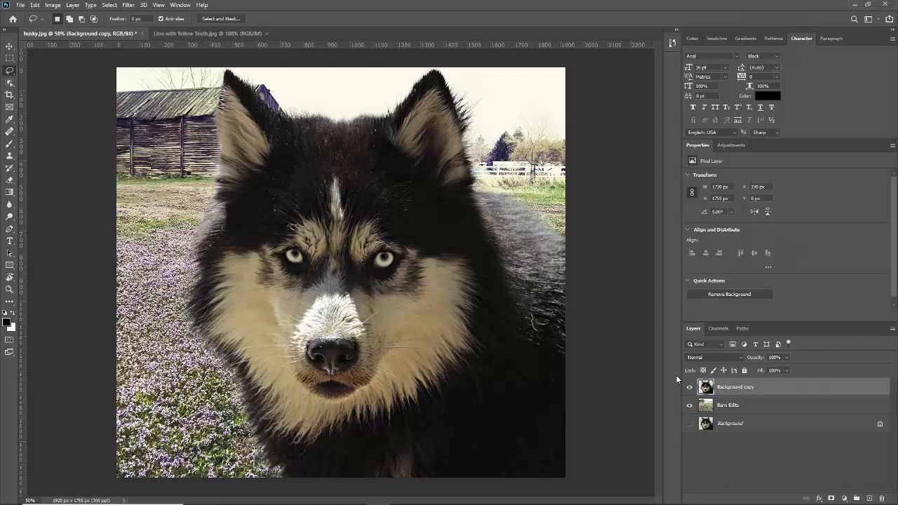
key(ctrl+t)
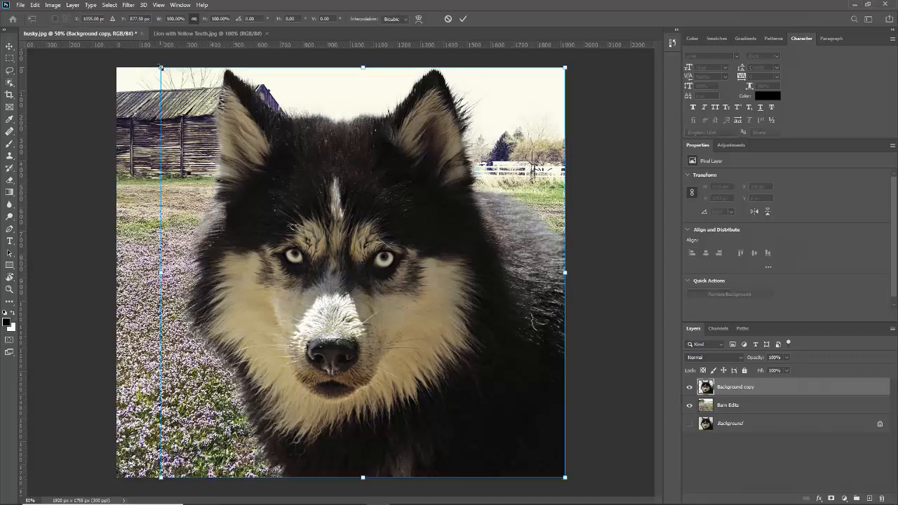
drag(161, 68, 335, 243)
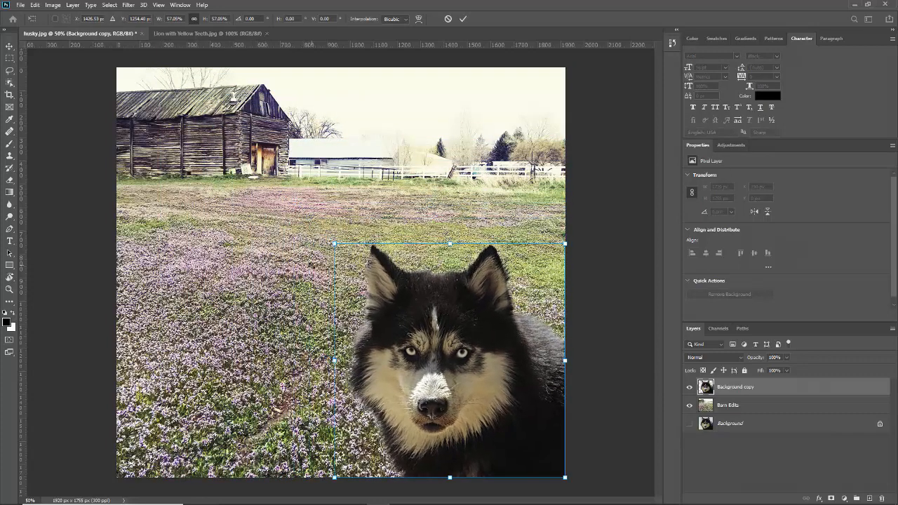
click(461, 18)
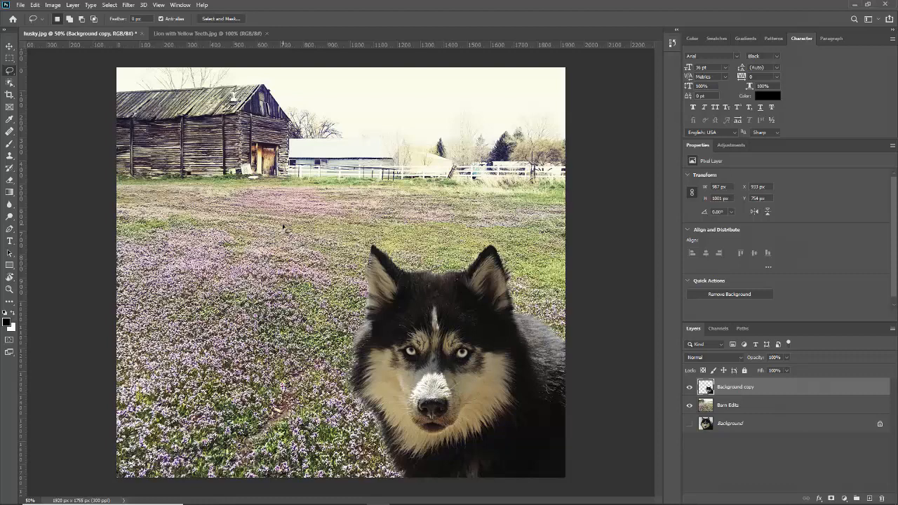
Apply a Gaussian Blur with a radius of about 26.3 pixels to the Barn Edits layer
click(748, 407)
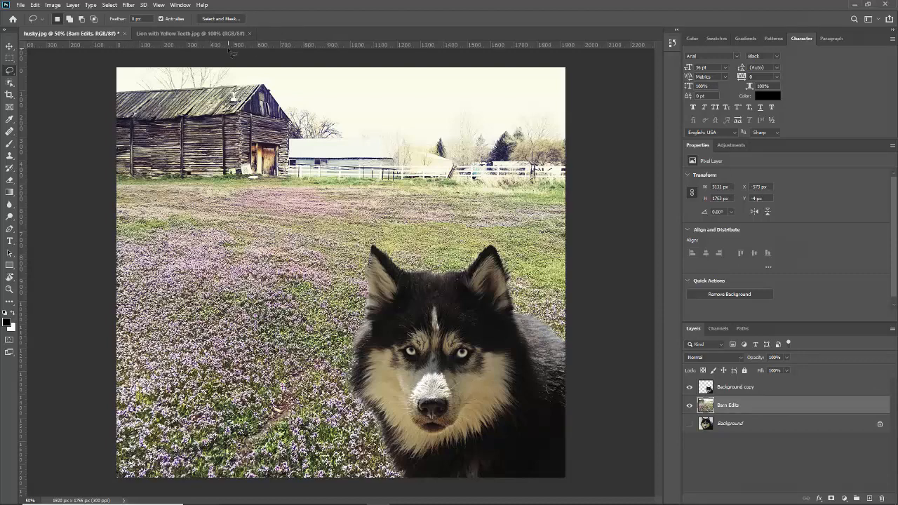
click(128, 6)
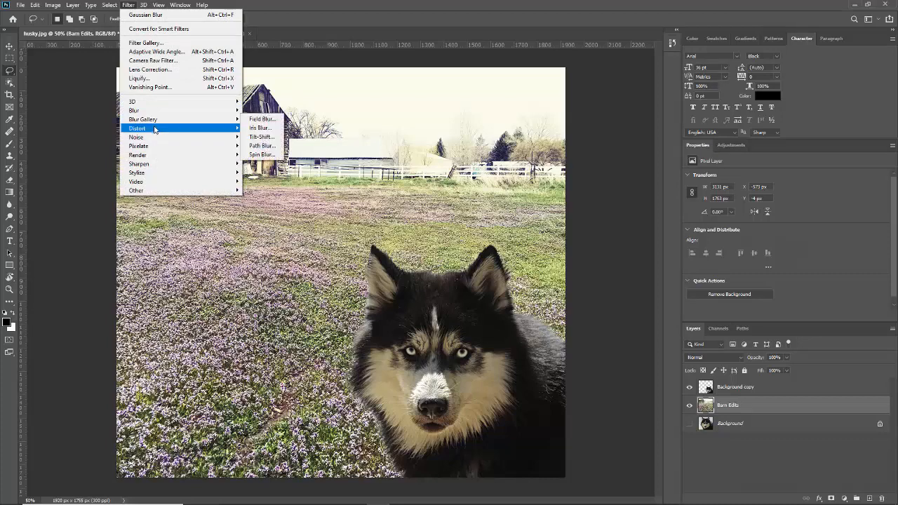
mouse_move(153, 113)
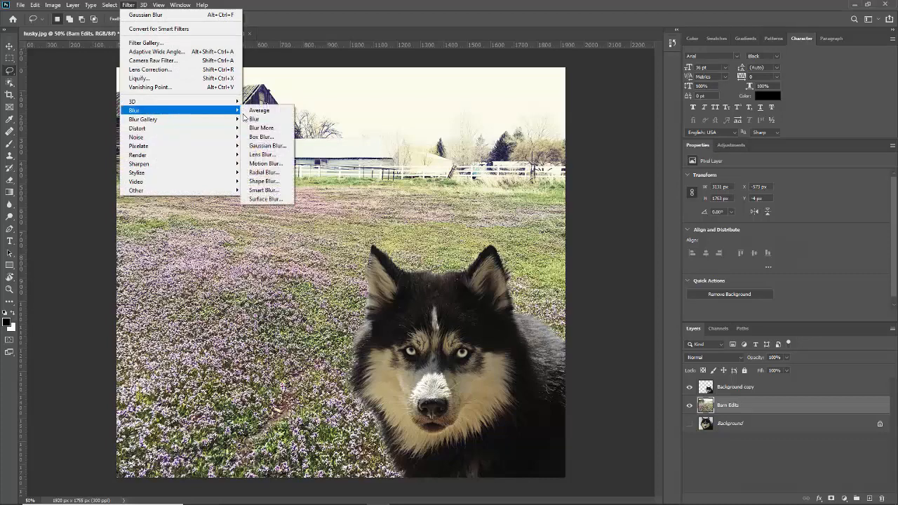
click(265, 145)
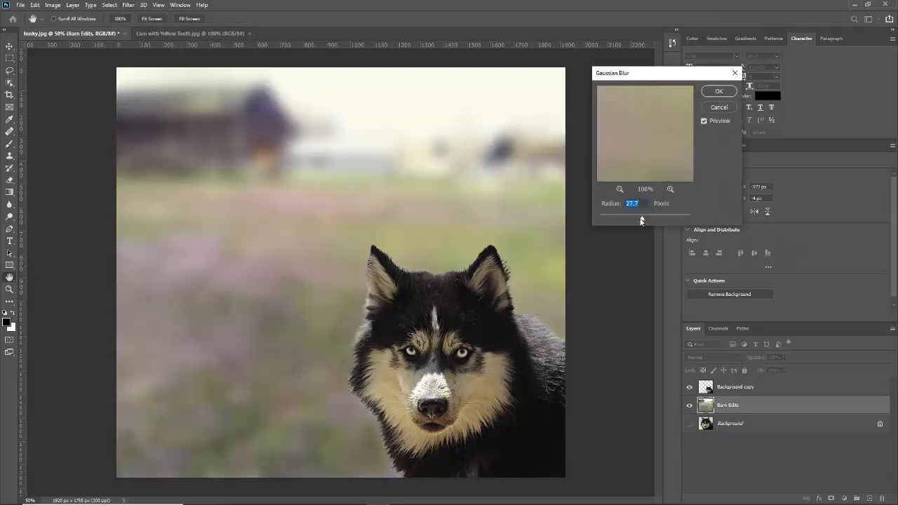
drag(643, 218, 668, 219)
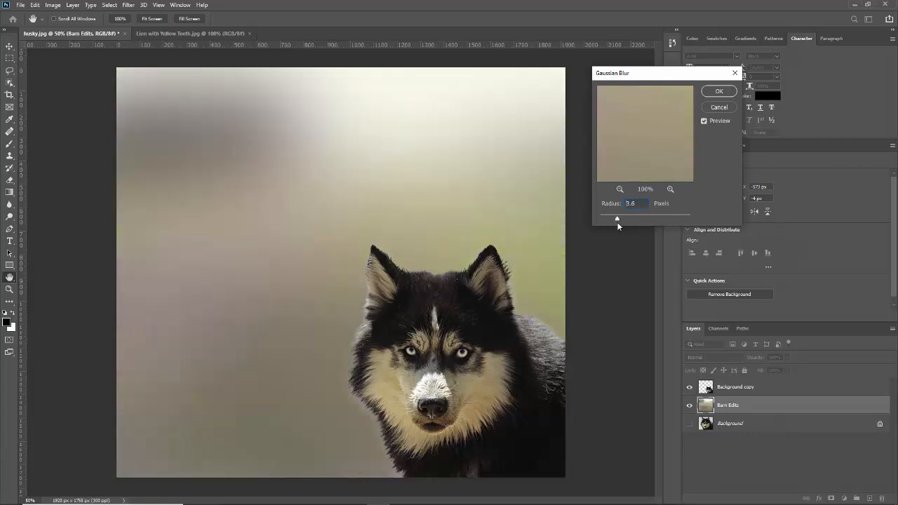
drag(617, 222, 619, 222)
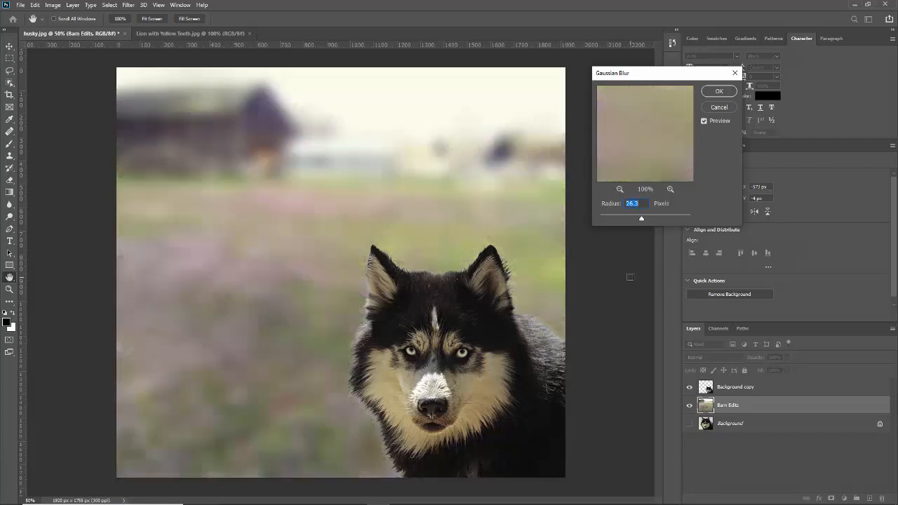
click(723, 92)
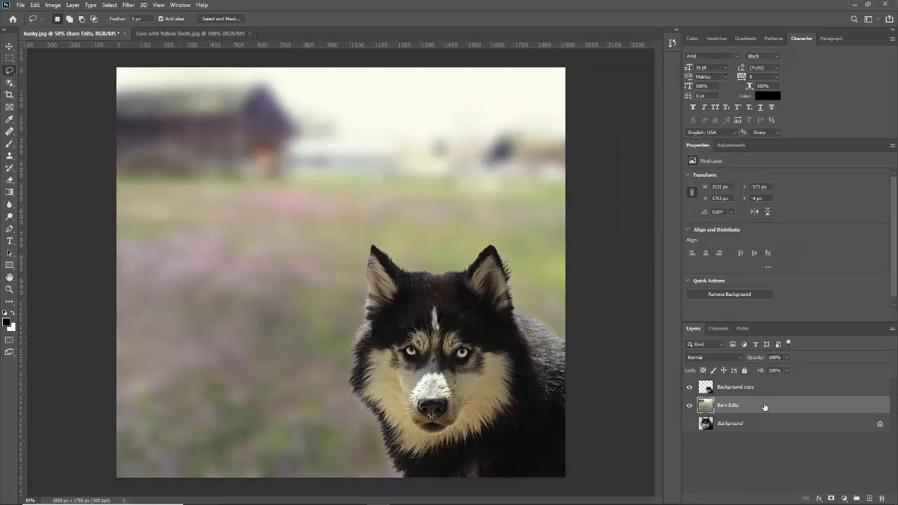
Move the blurred barn about 280 px down and right, and crop the empty strip above it for a canvas of about 1920 by 1439 px
key(v)
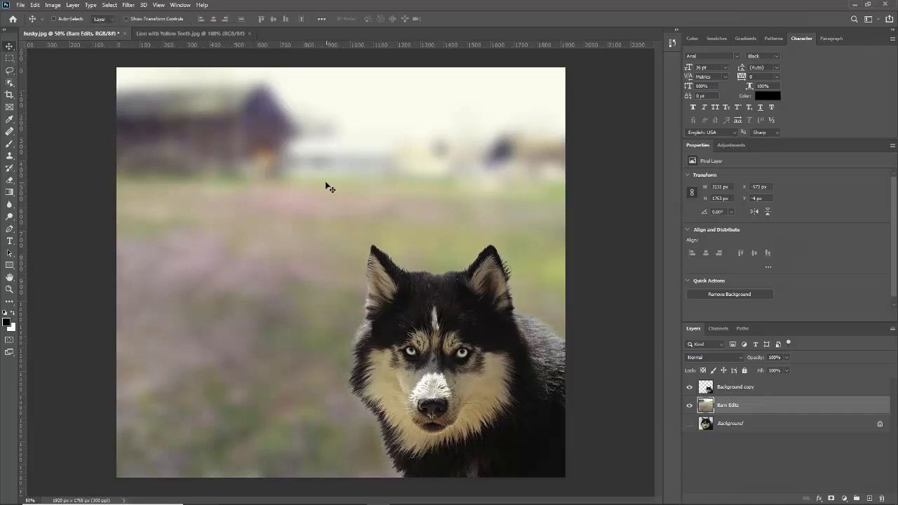
drag(273, 203, 334, 265)
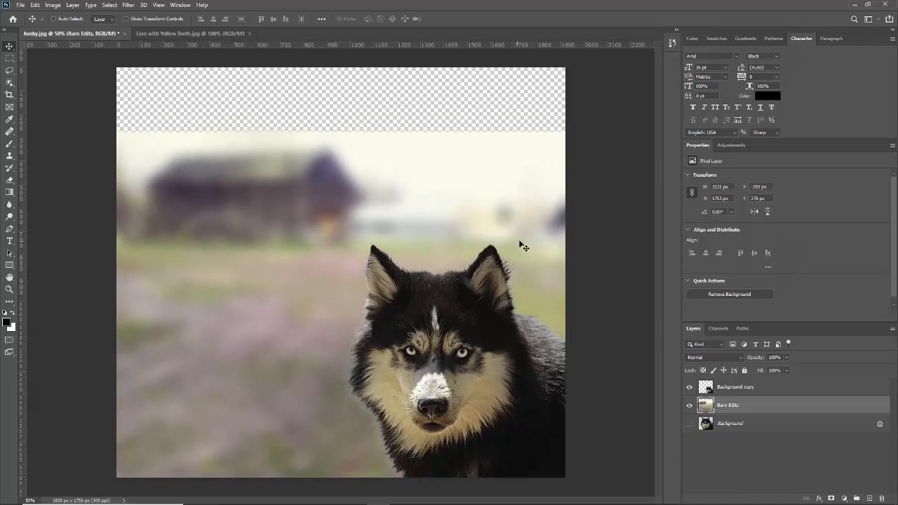
click(9, 95)
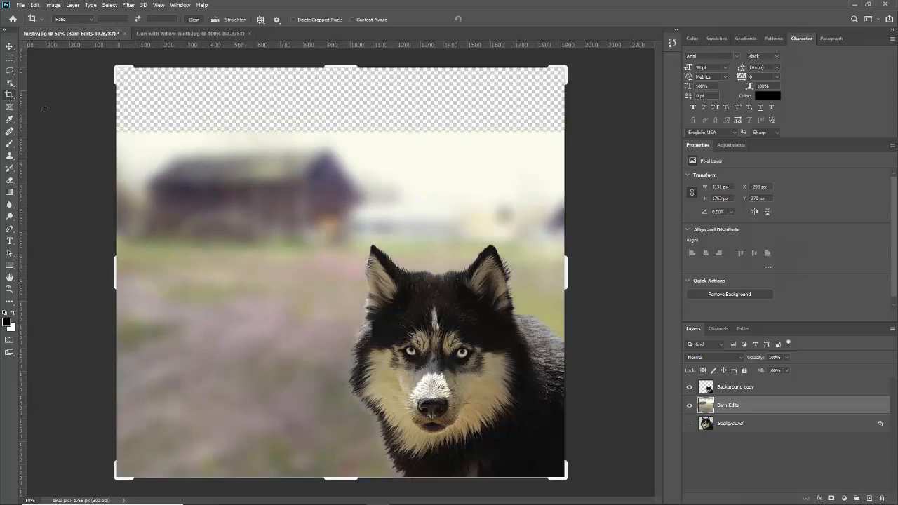
drag(343, 68, 344, 103)
key(Return)
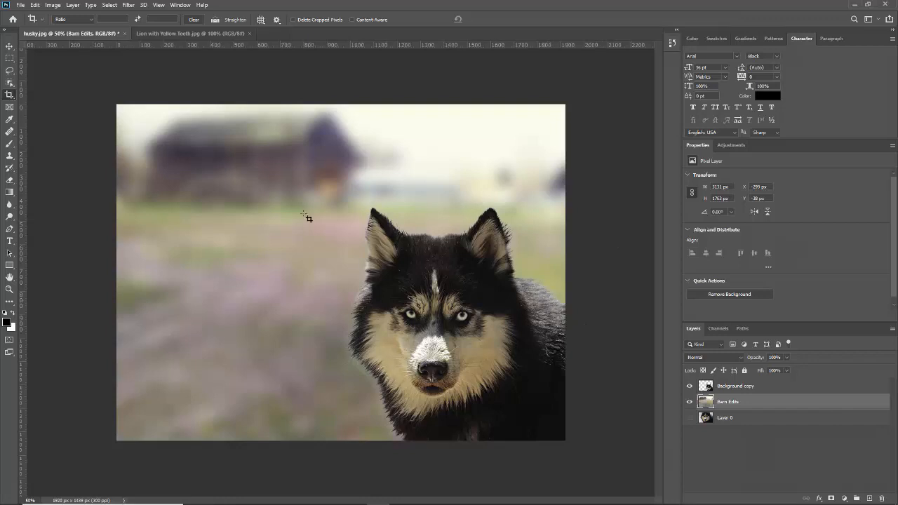
Activate the Lasso tool and open the Select and Mask workspace with the Barn Edits layer selected
click(10, 71)
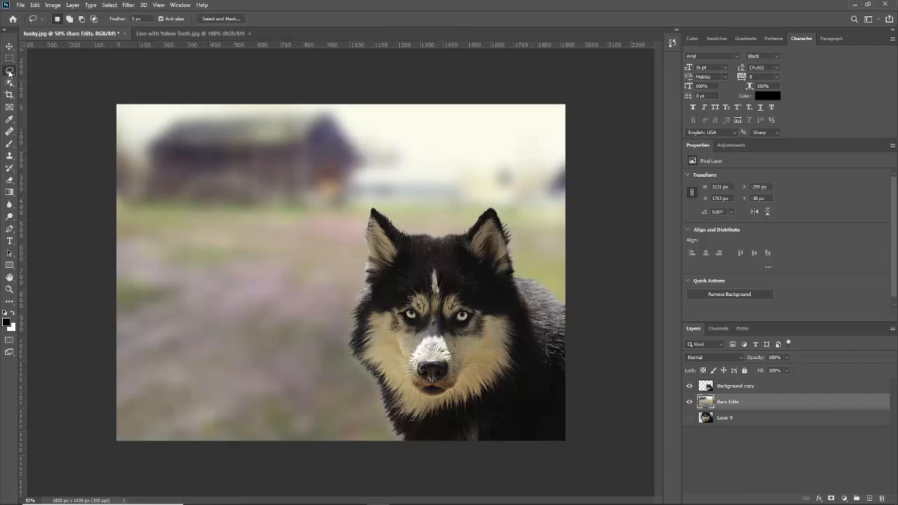
click(215, 20)
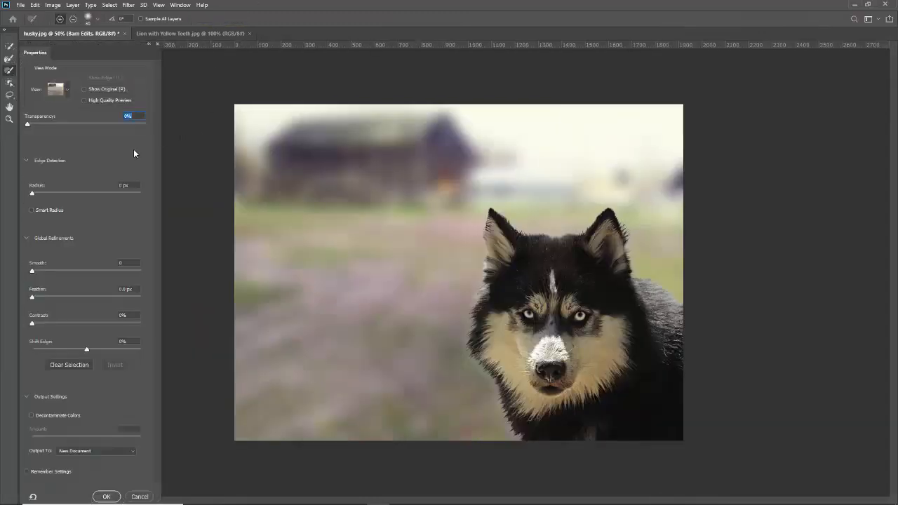